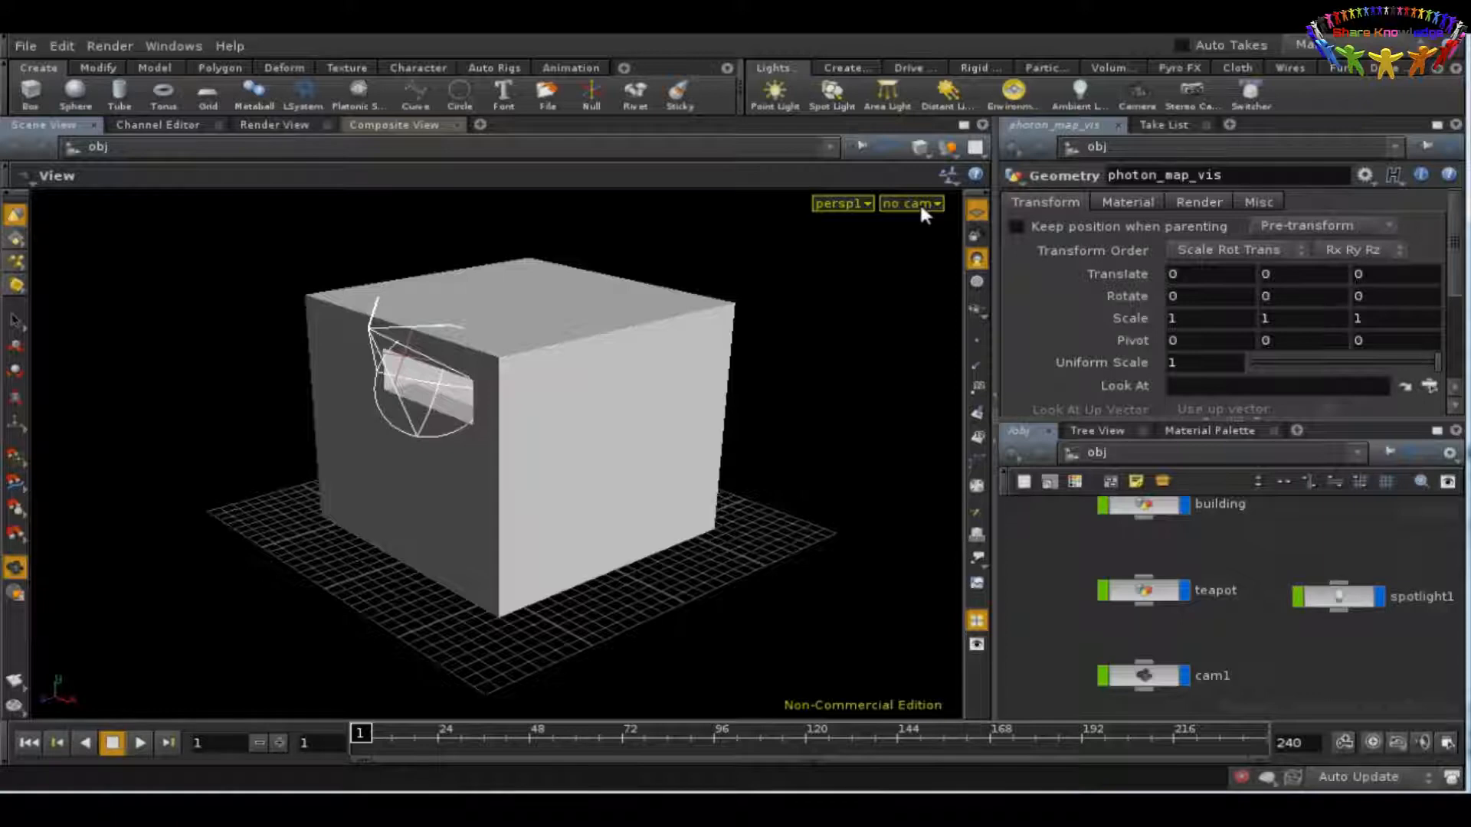
Step: View the scene through cam1 and start a render with the mantra1 node
left_click(919, 200)
left_click(926, 295)
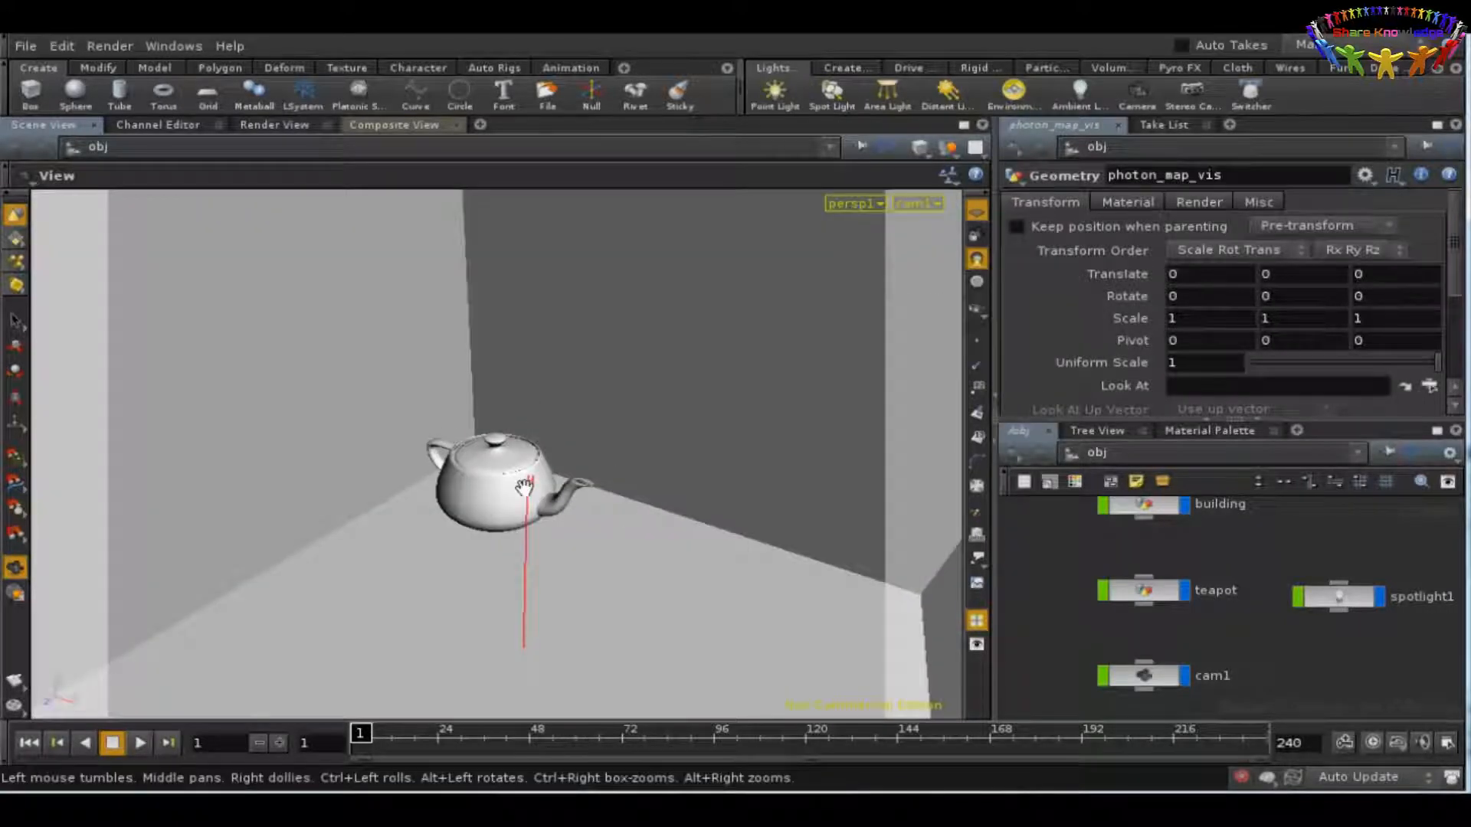
left_click(111, 45)
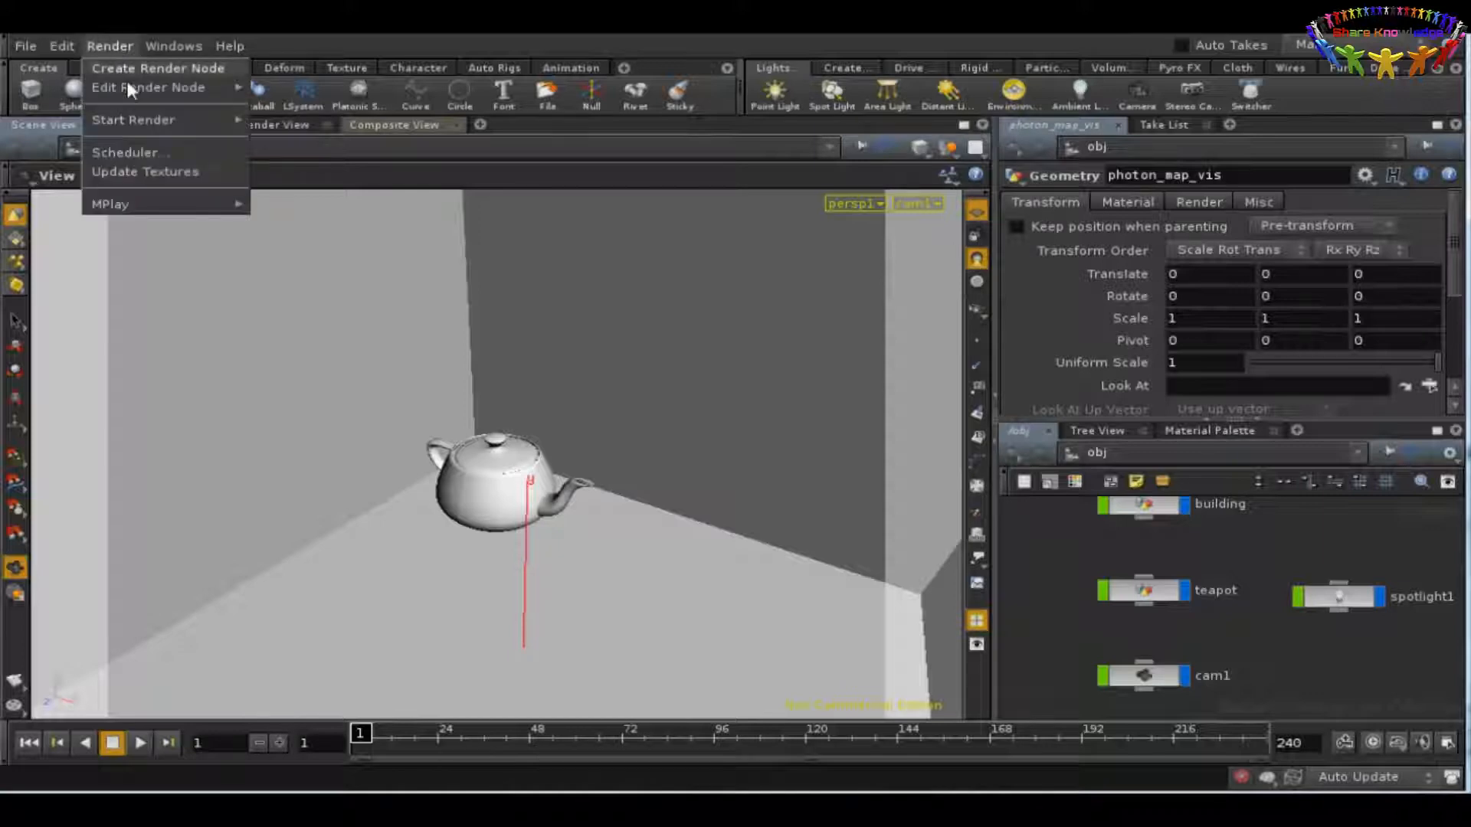
mouse_move(149, 120)
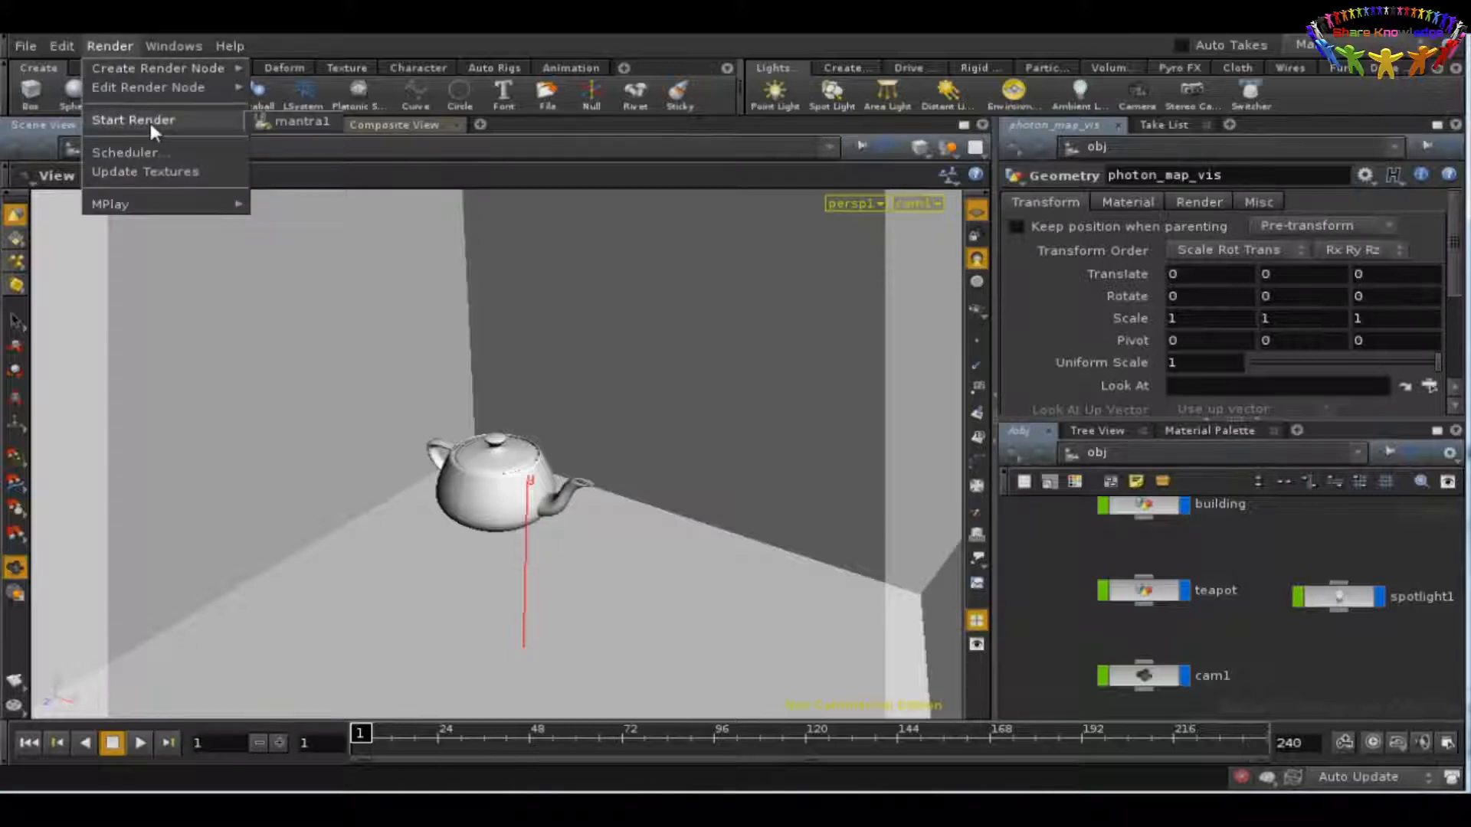
left_click(267, 123)
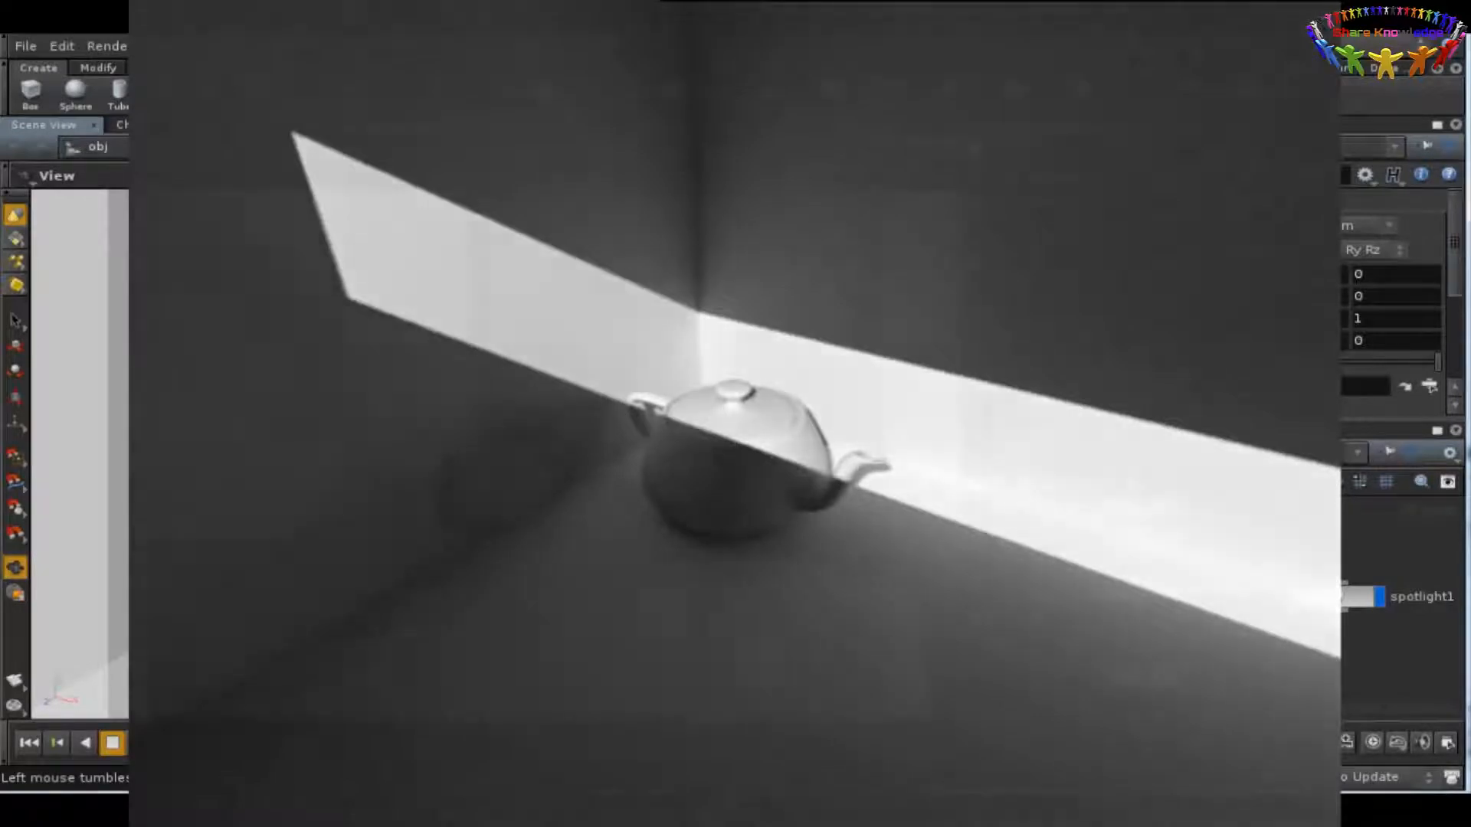
Step: Look around the room and the teapot, and return the scene view to cam1
left_click_drag(718, 550, 758, 493)
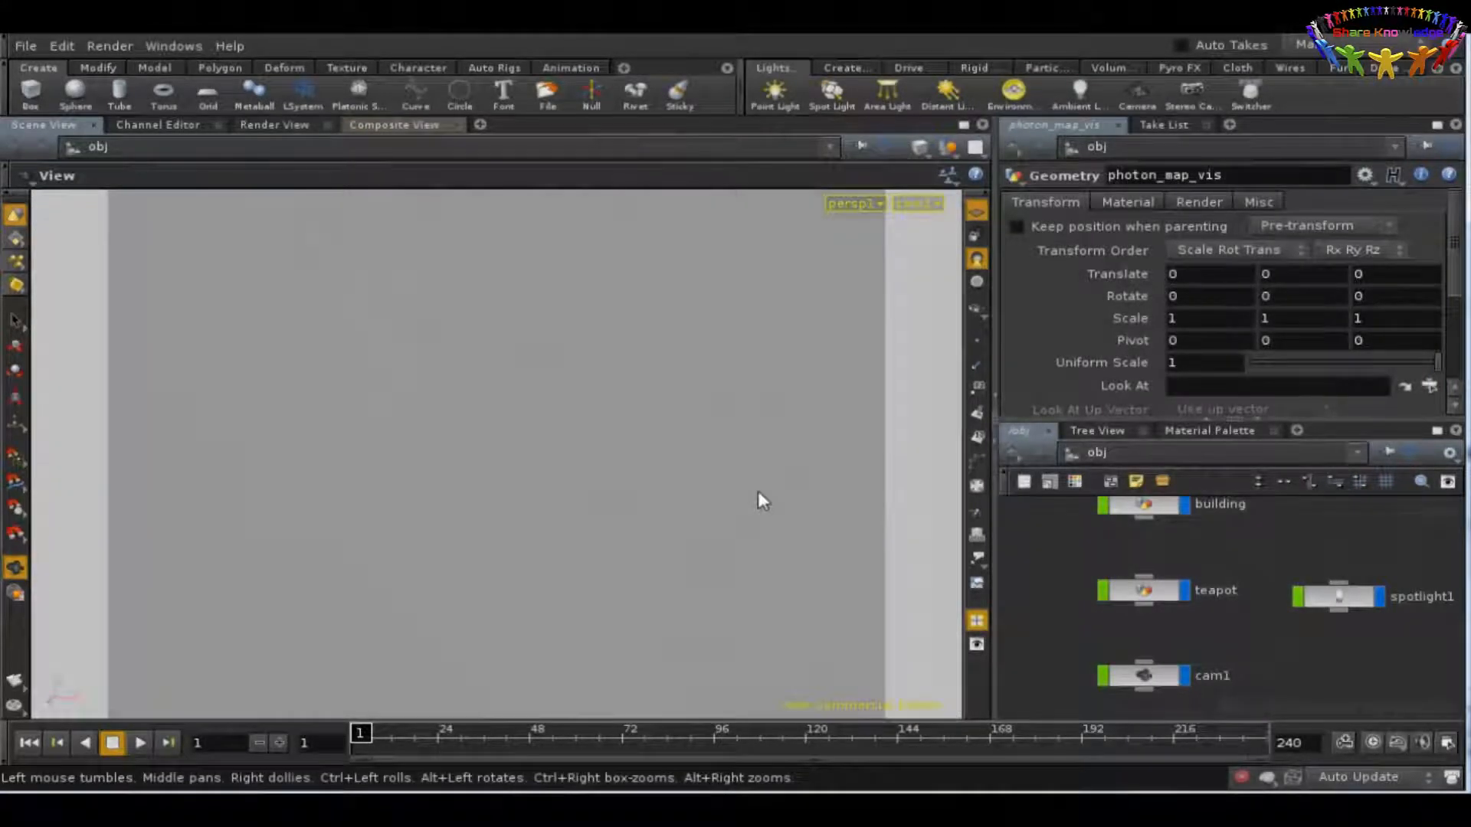
key("h")
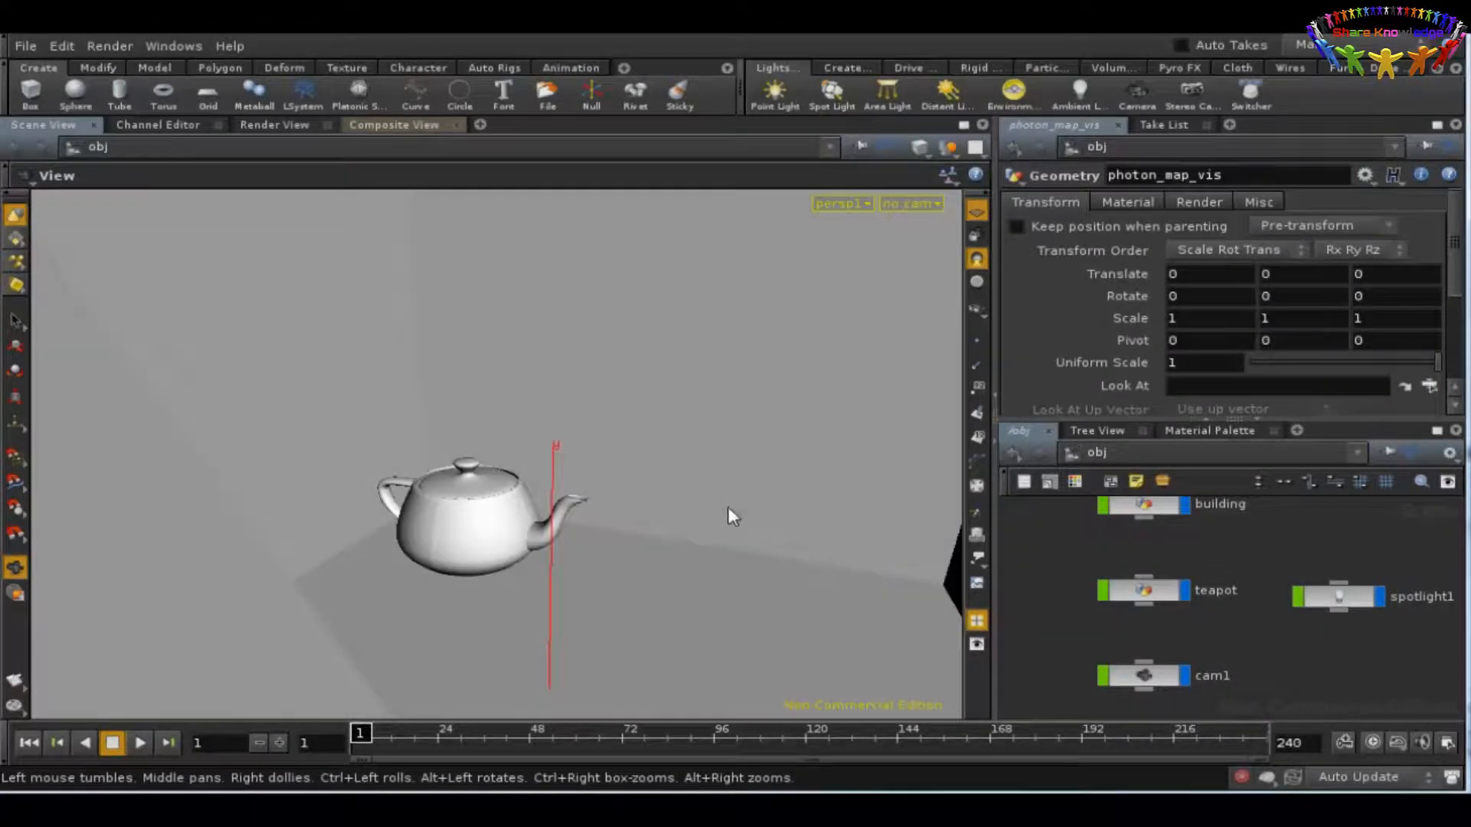
left_click_drag(730, 515, 728, 440)
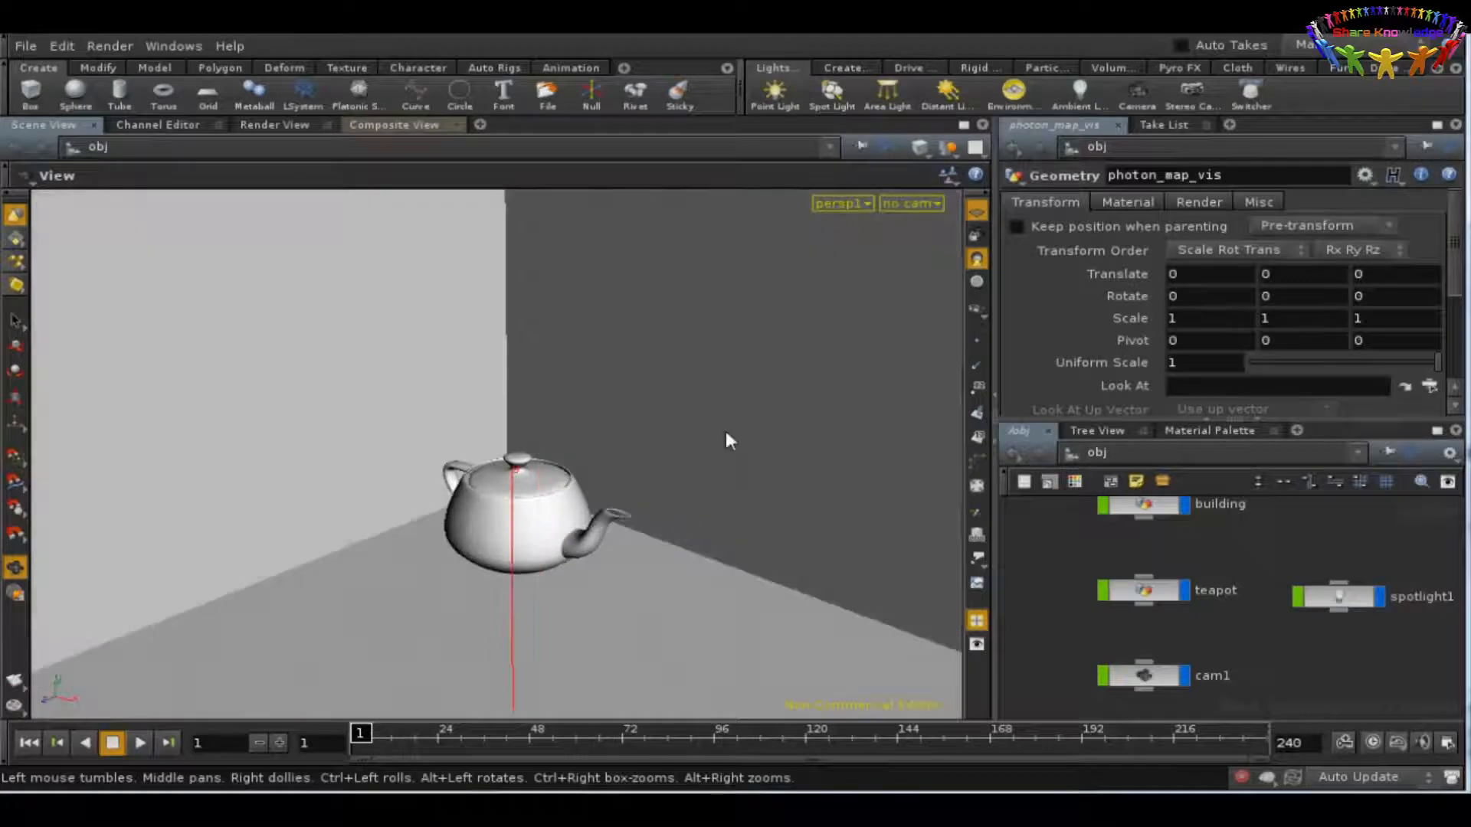
left_click(897, 203)
left_click(912, 283)
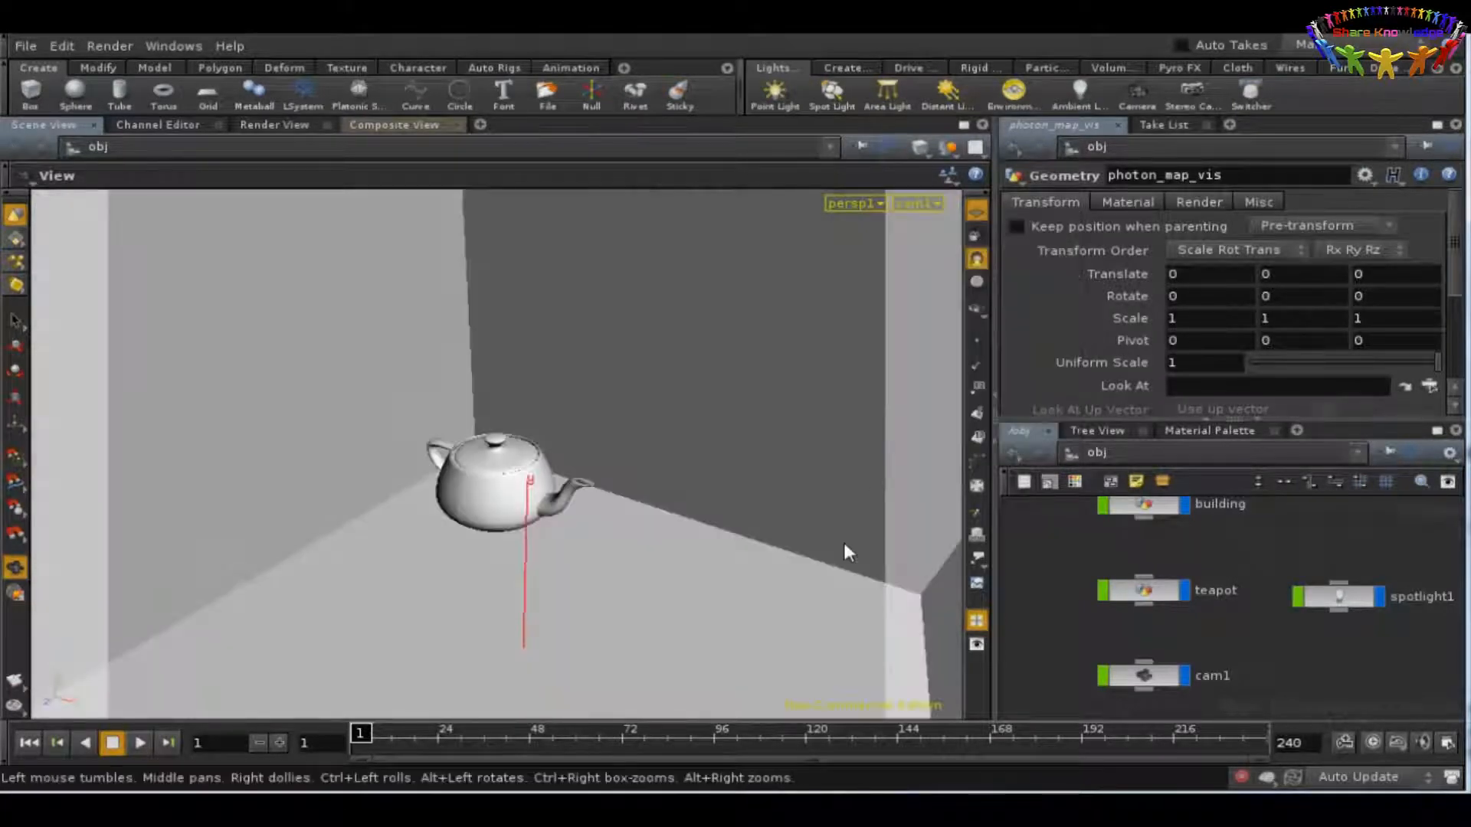
Step: Delete the ambient1 light from the scene
key("Delete")
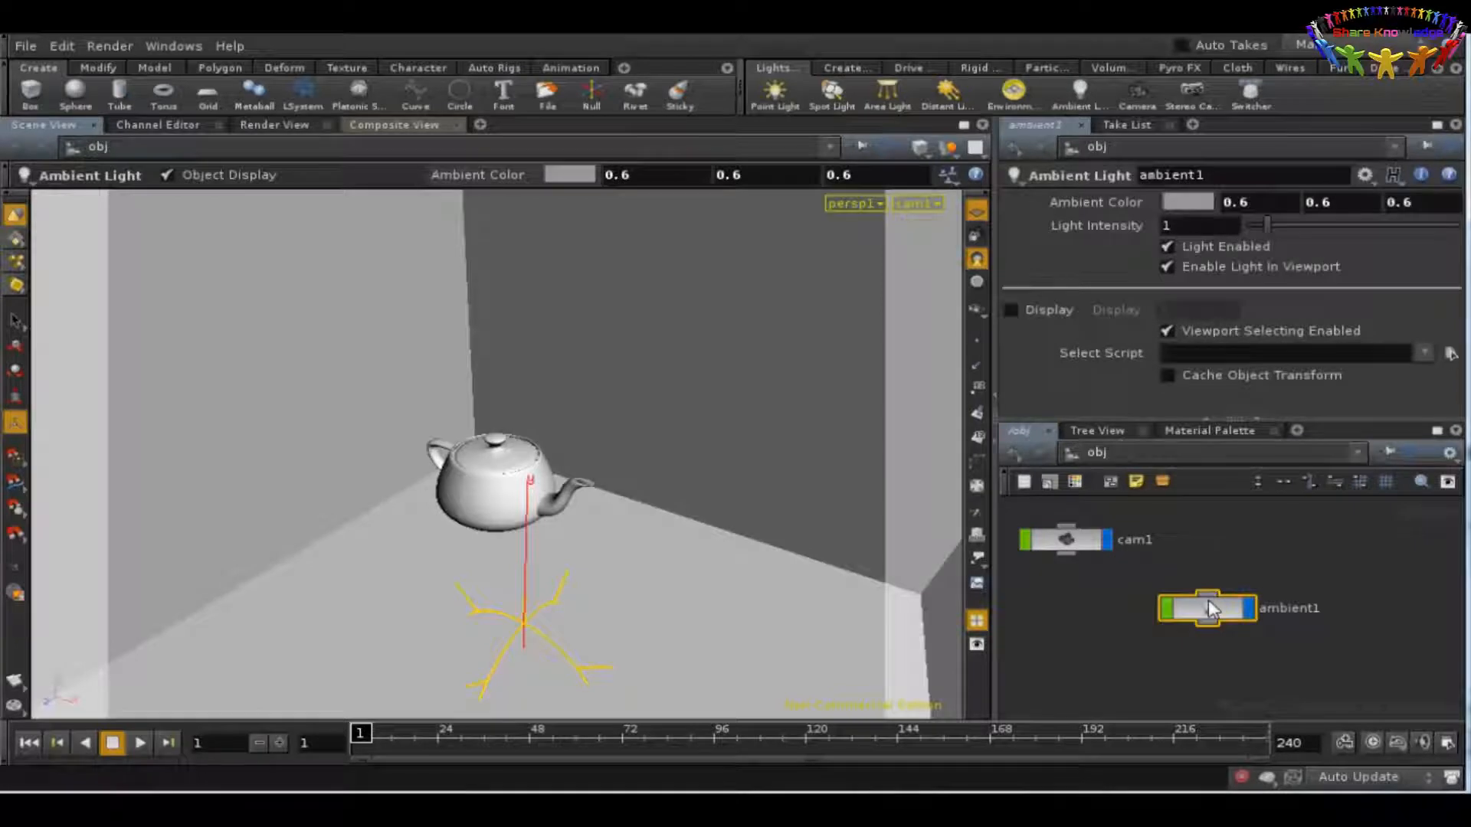
key("Delete")
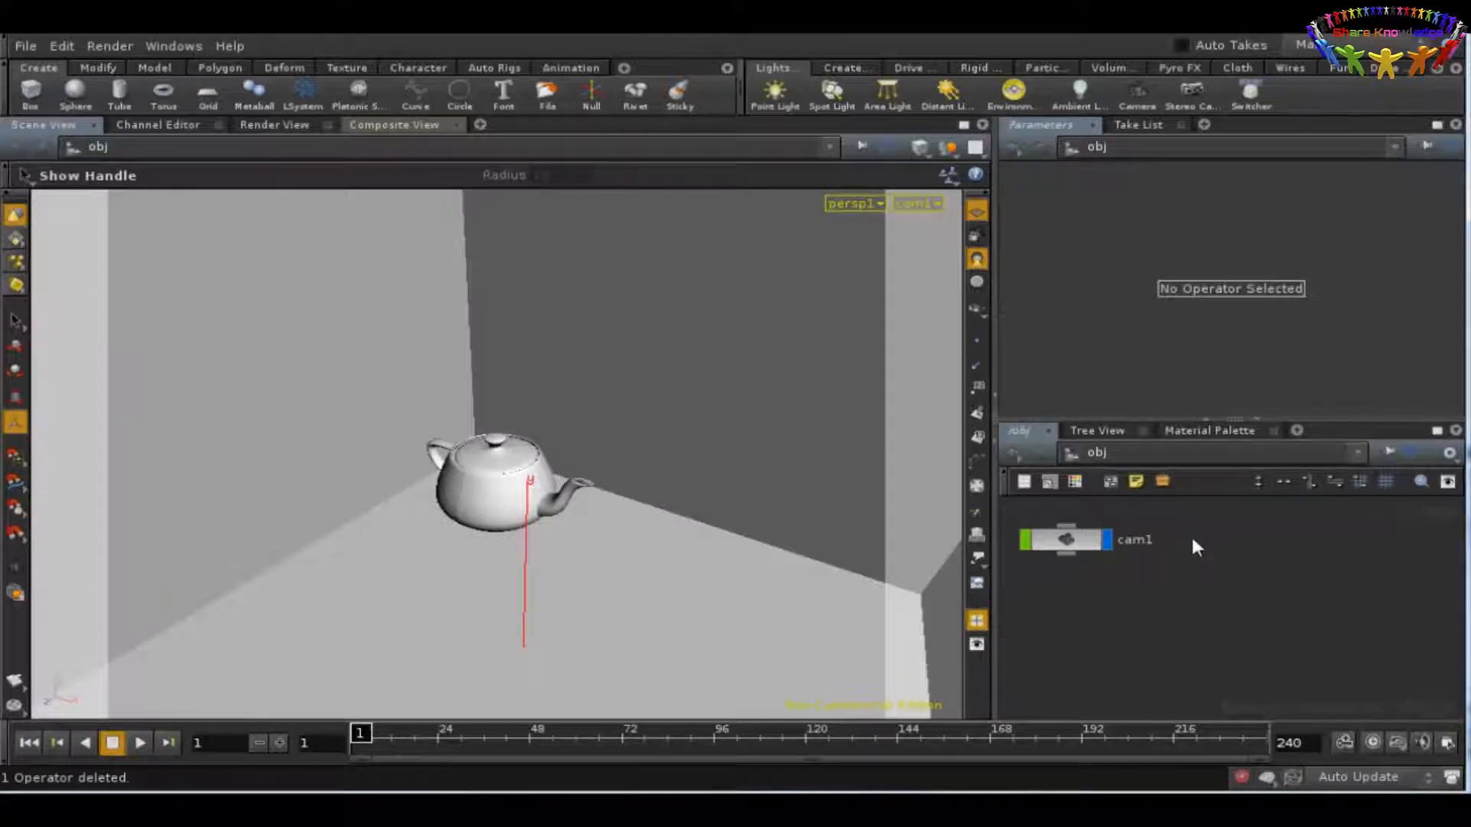
Step: Add a VEX Global Illumination light shader beside the clay material in the shop network
left_click(1148, 452)
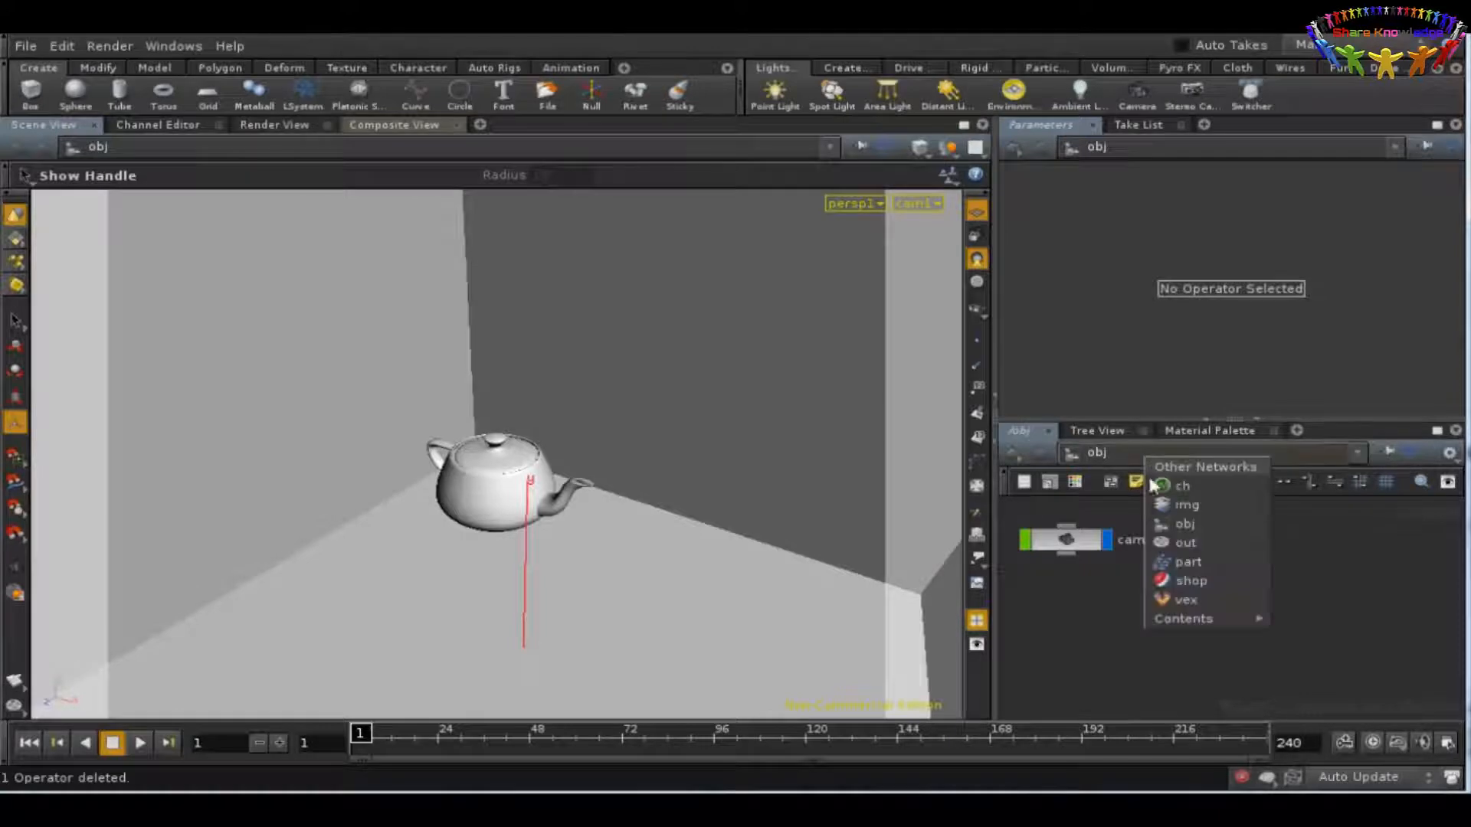
left_click(1183, 580)
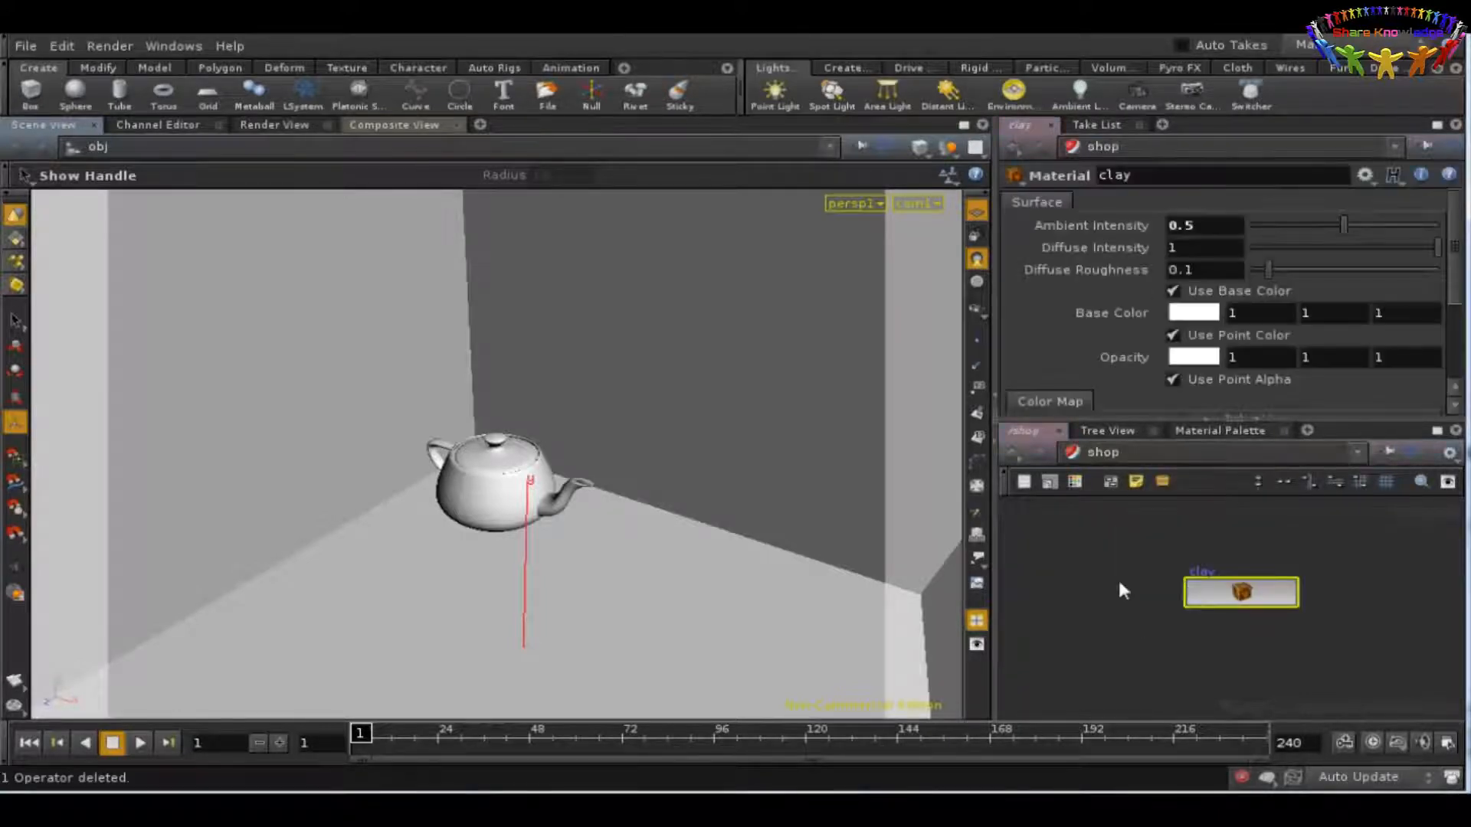
middle_click_drag(1074, 578, 1180, 632)
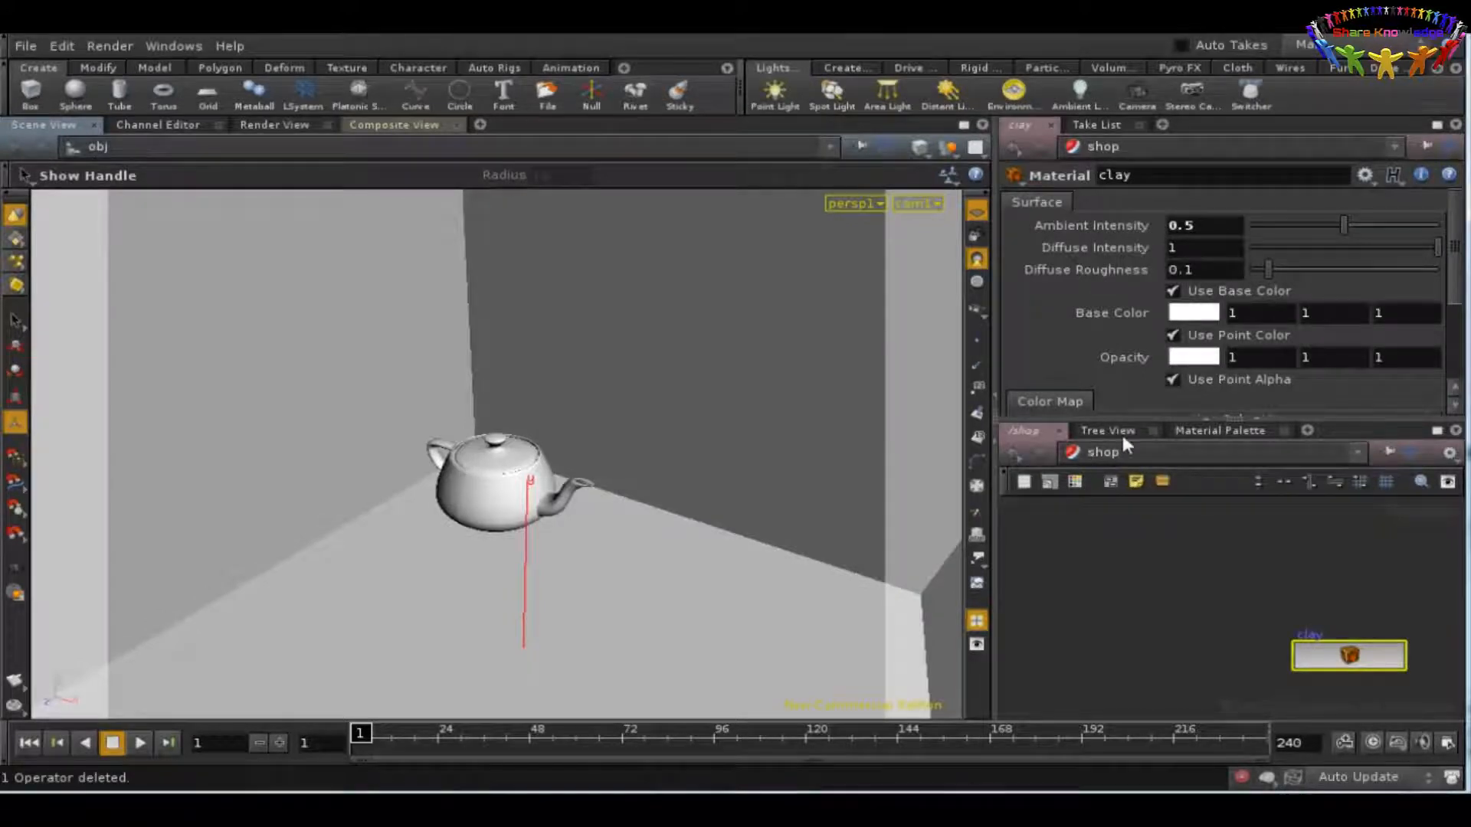
key("Tab")
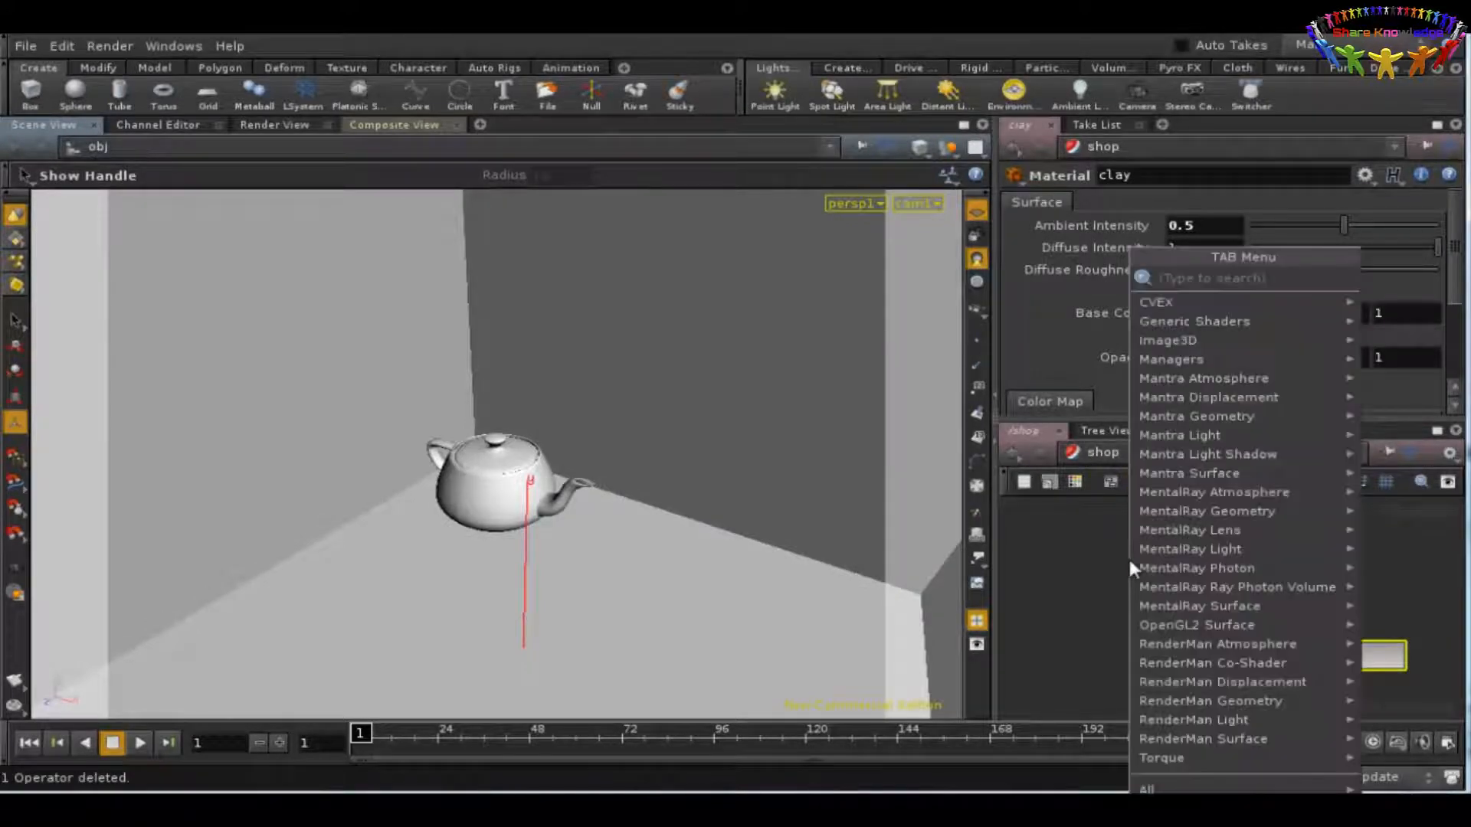
type("vex global")
left_click(1046, 276)
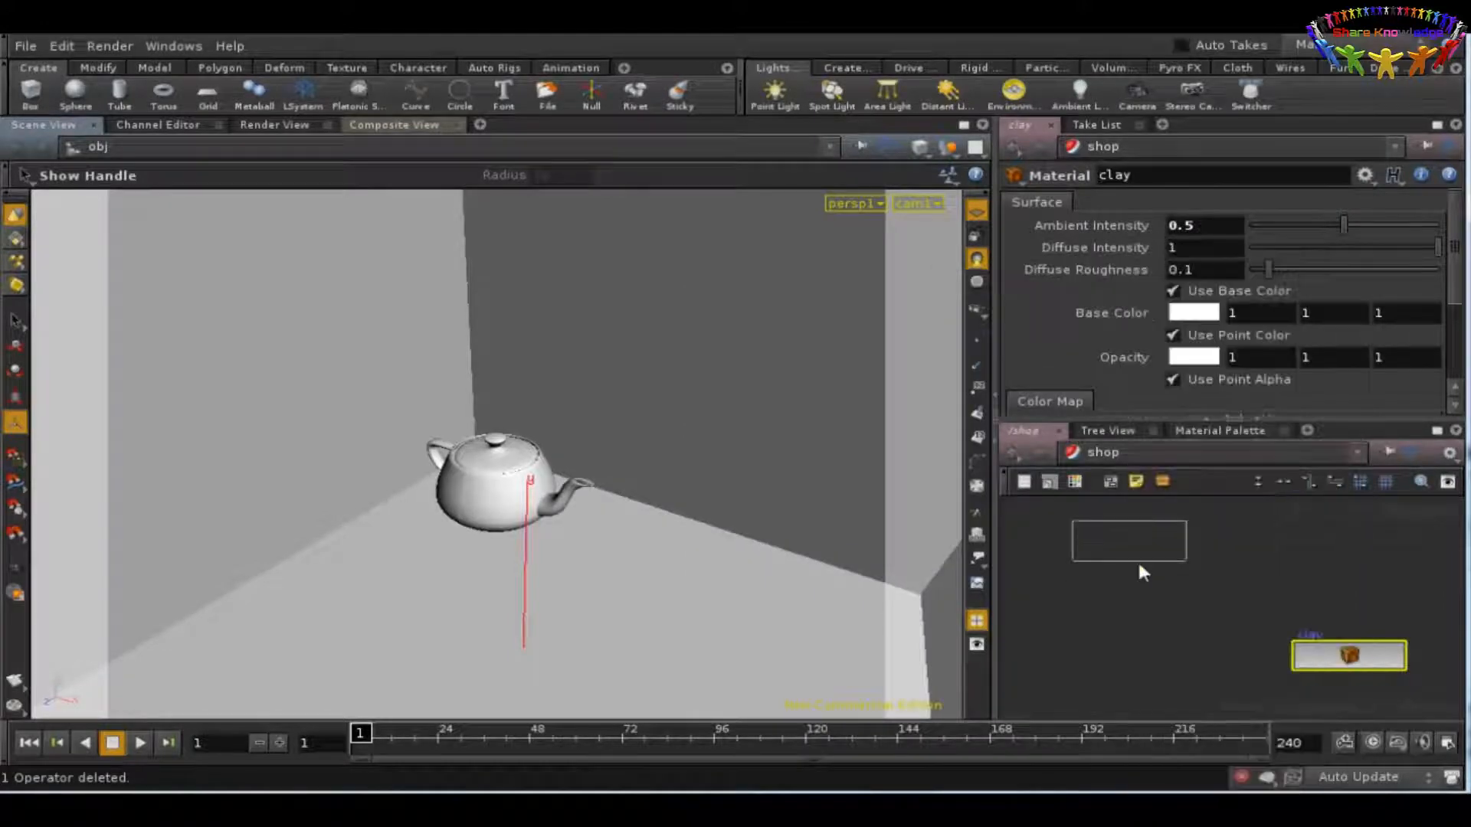
Step: Add a Light Template node below cam1 in the obj network
left_click(1161, 450)
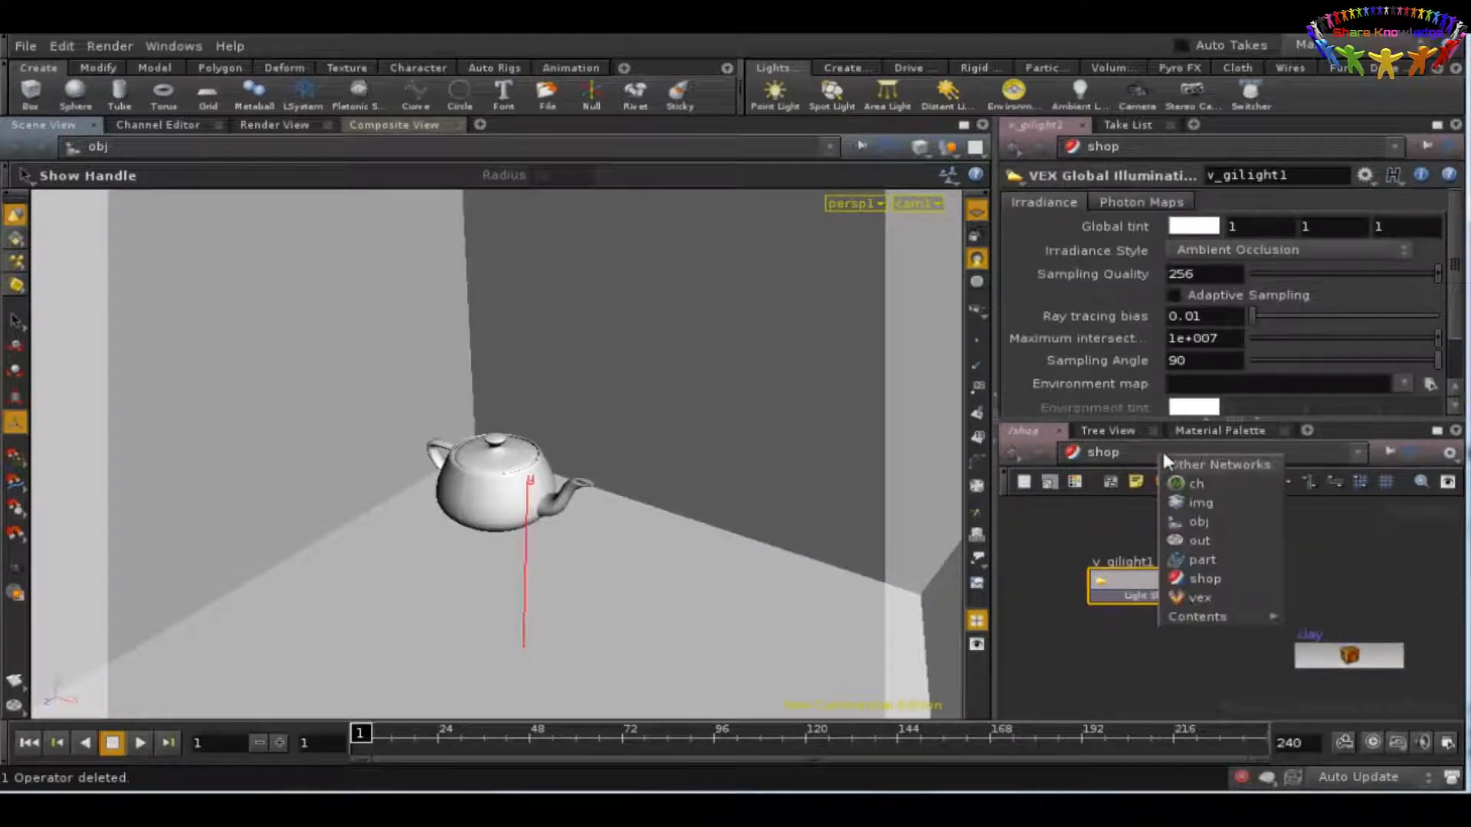
left_click(1176, 521)
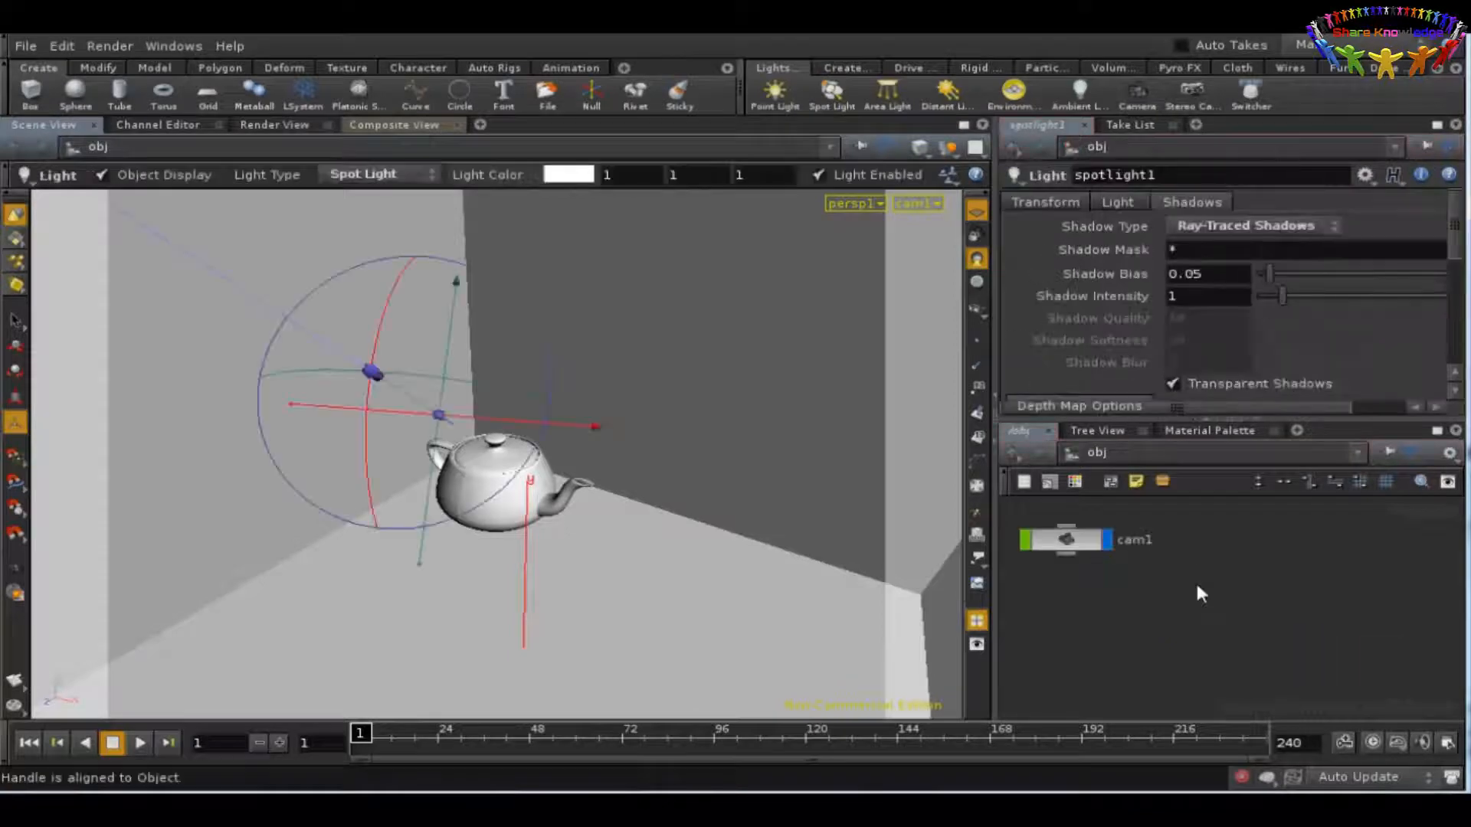
key("Tab")
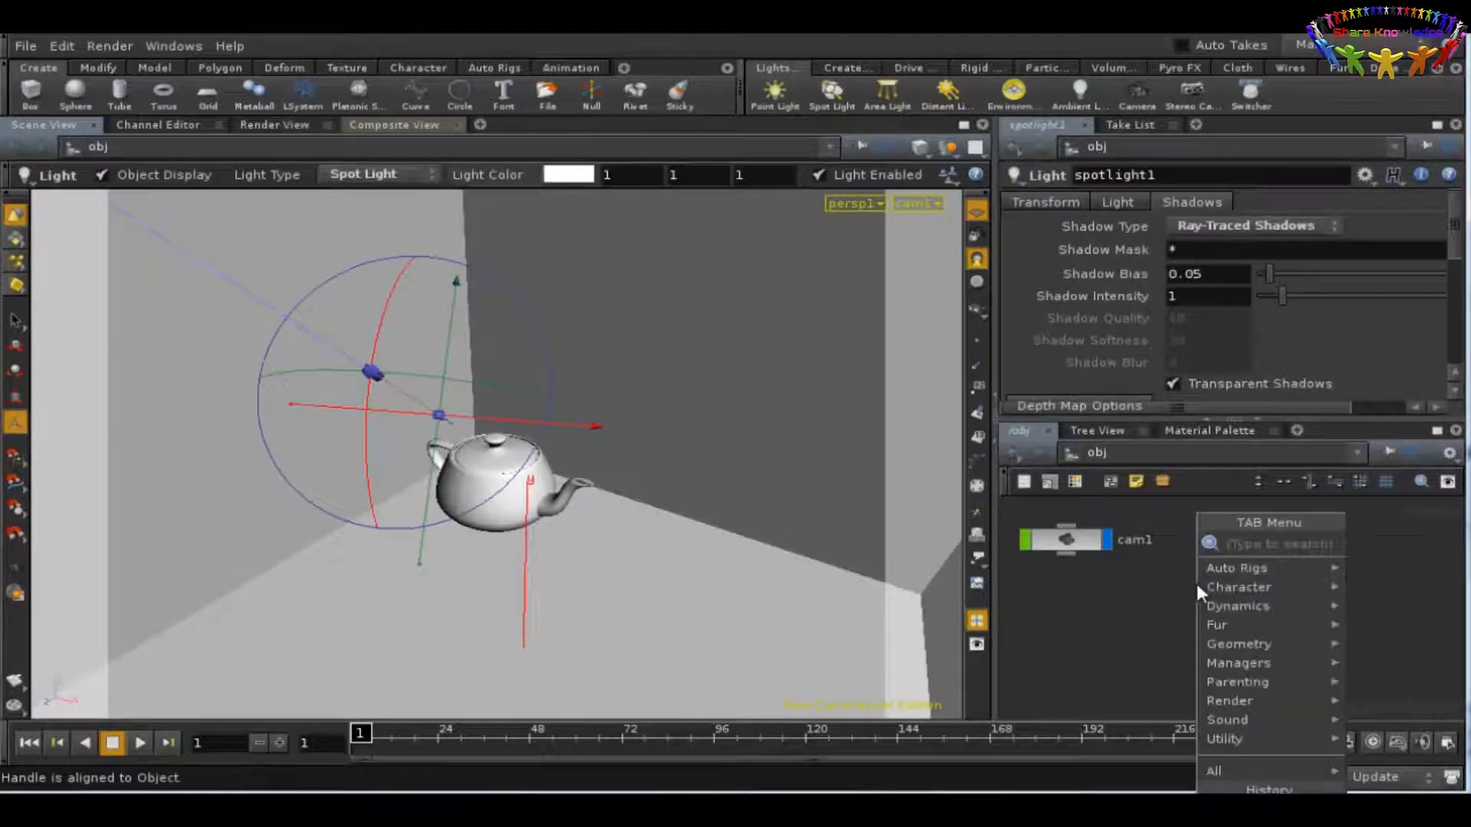
type("Light Template")
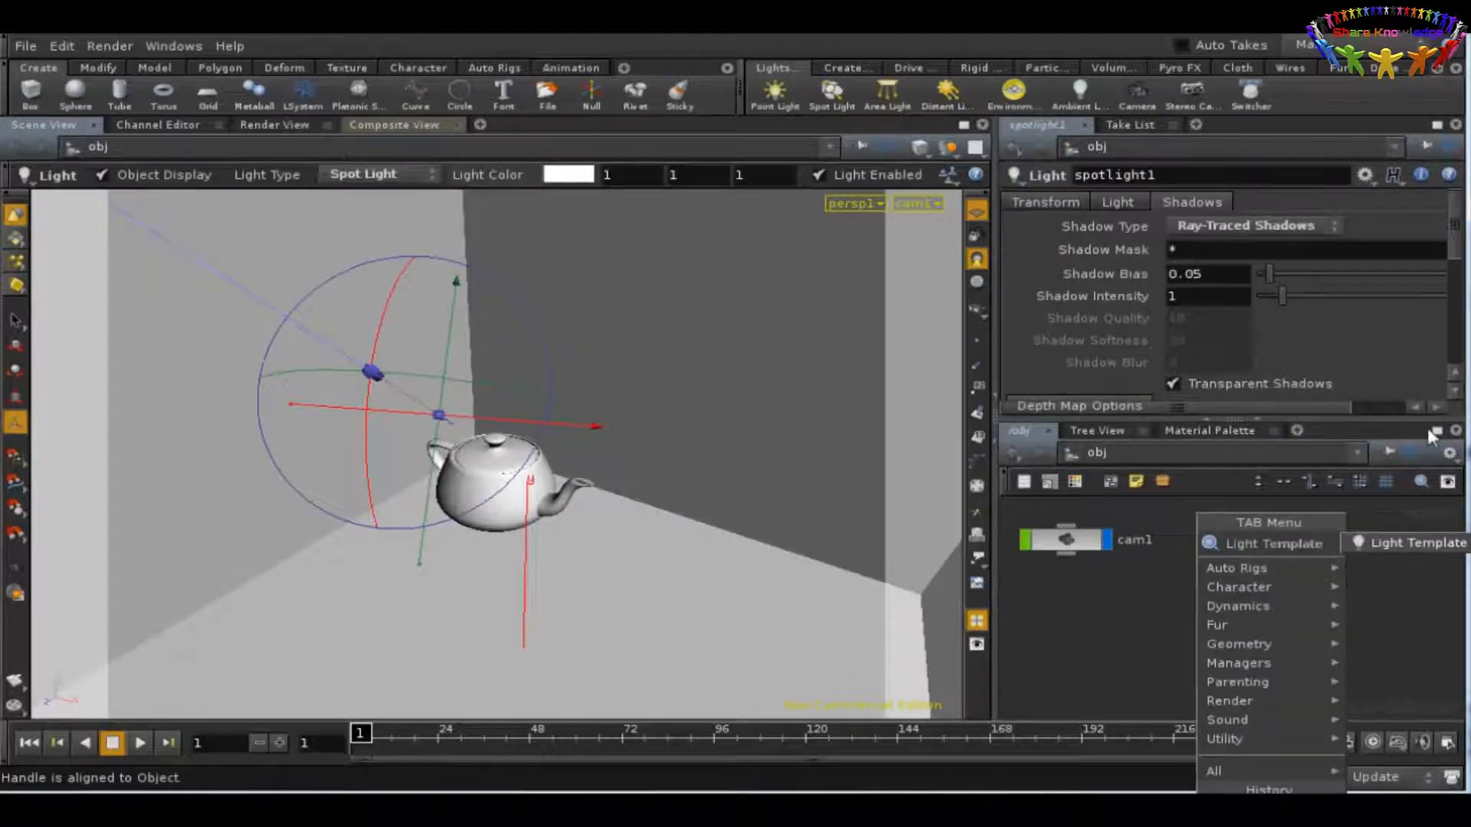
left_click(1414, 540)
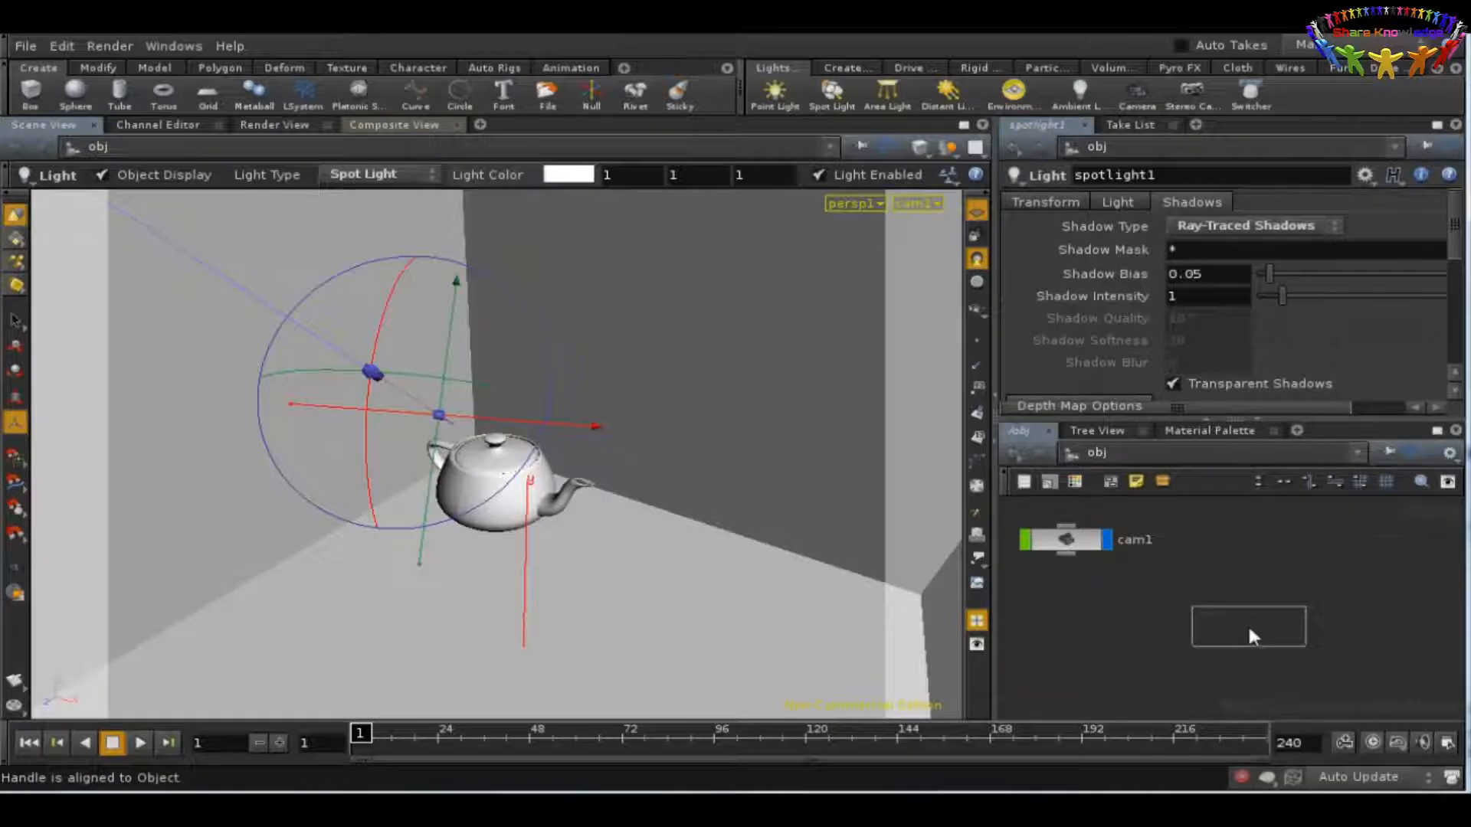
left_click(1247, 624)
Step: Assign /shop/v_gilight1 as the Light Shader of the new light template
left_click(1124, 201)
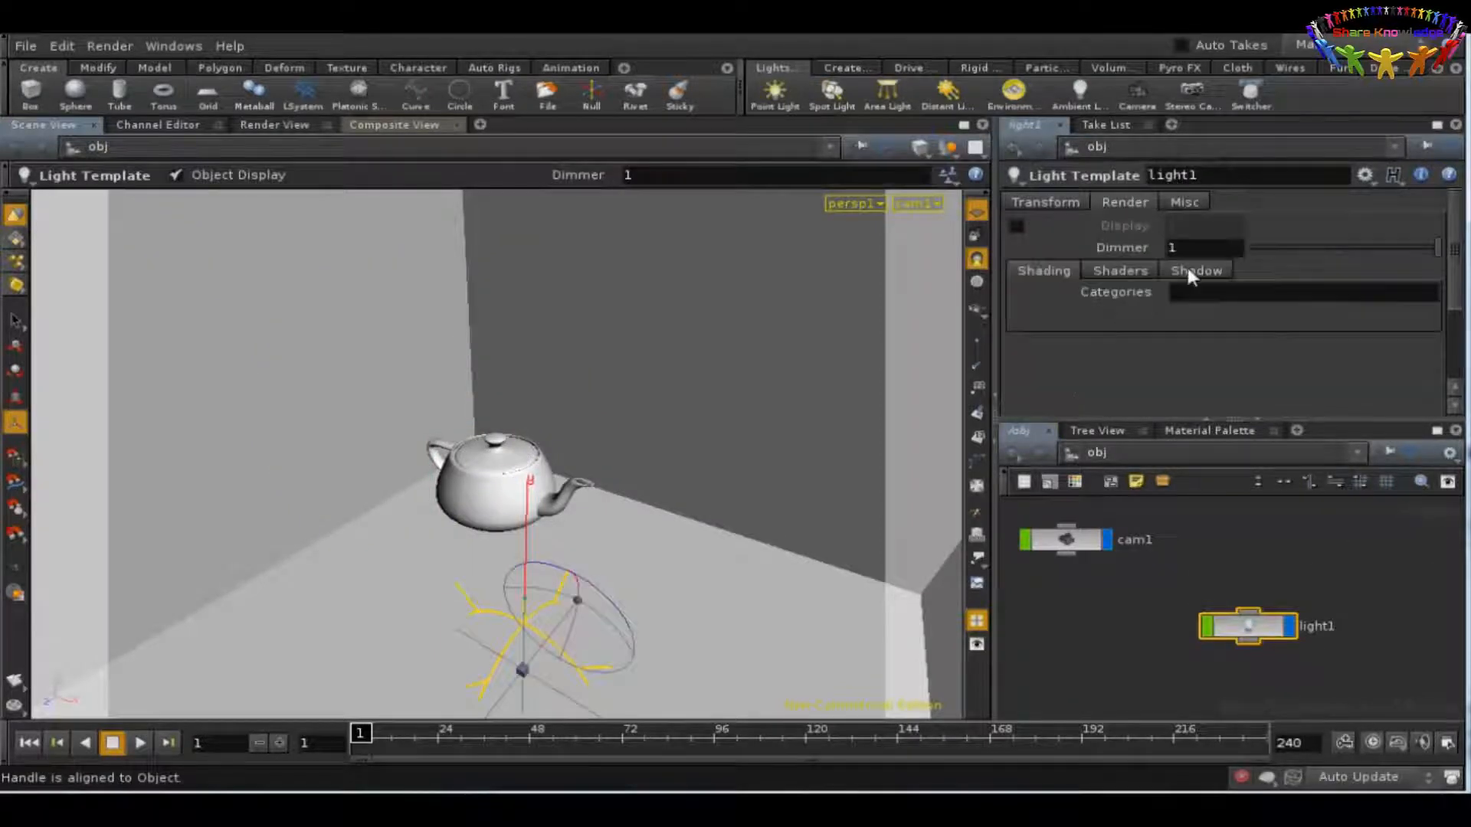
left_click(1123, 271)
left_click(1400, 295)
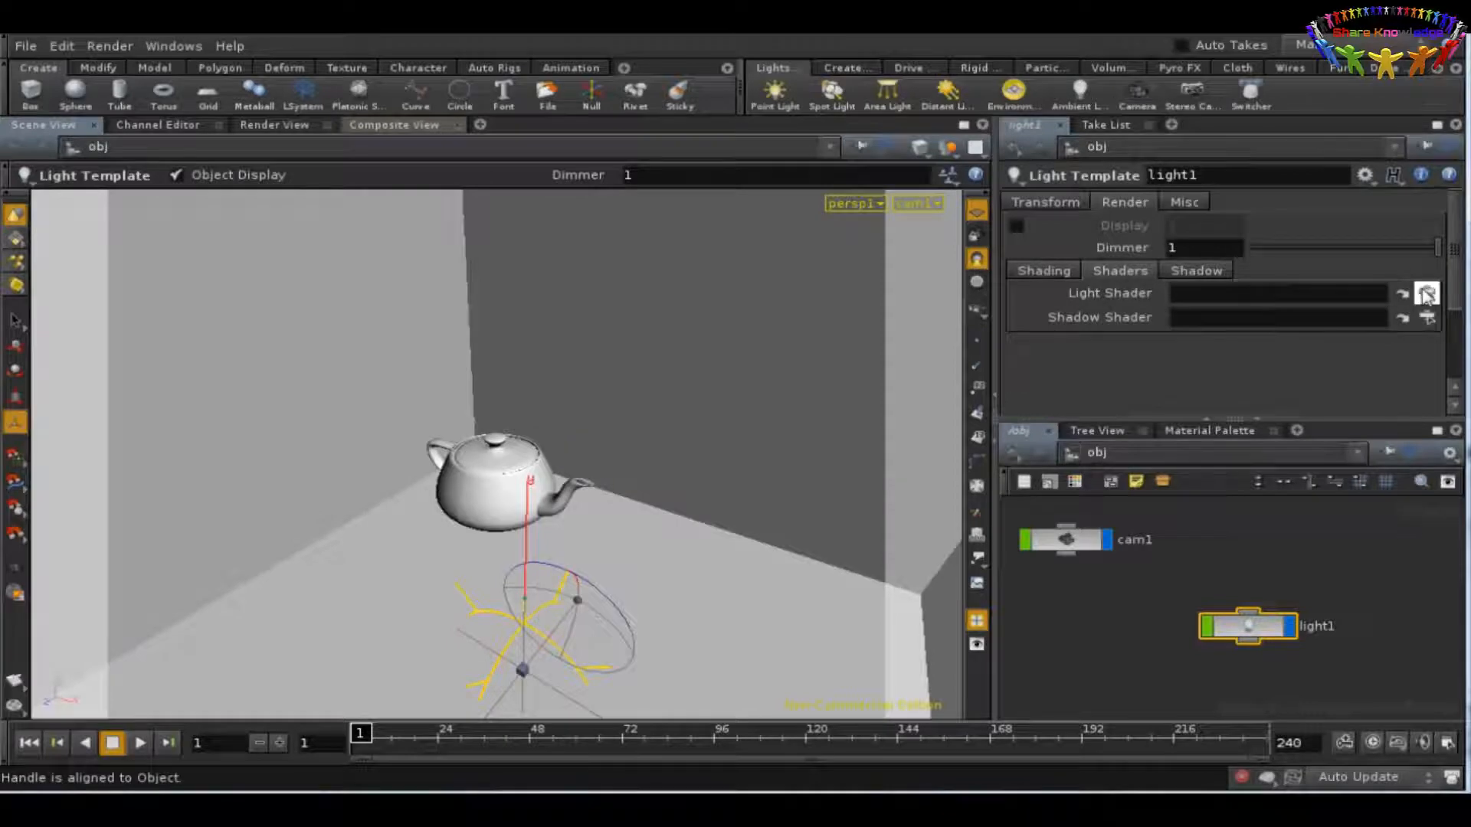
left_click(1209, 134)
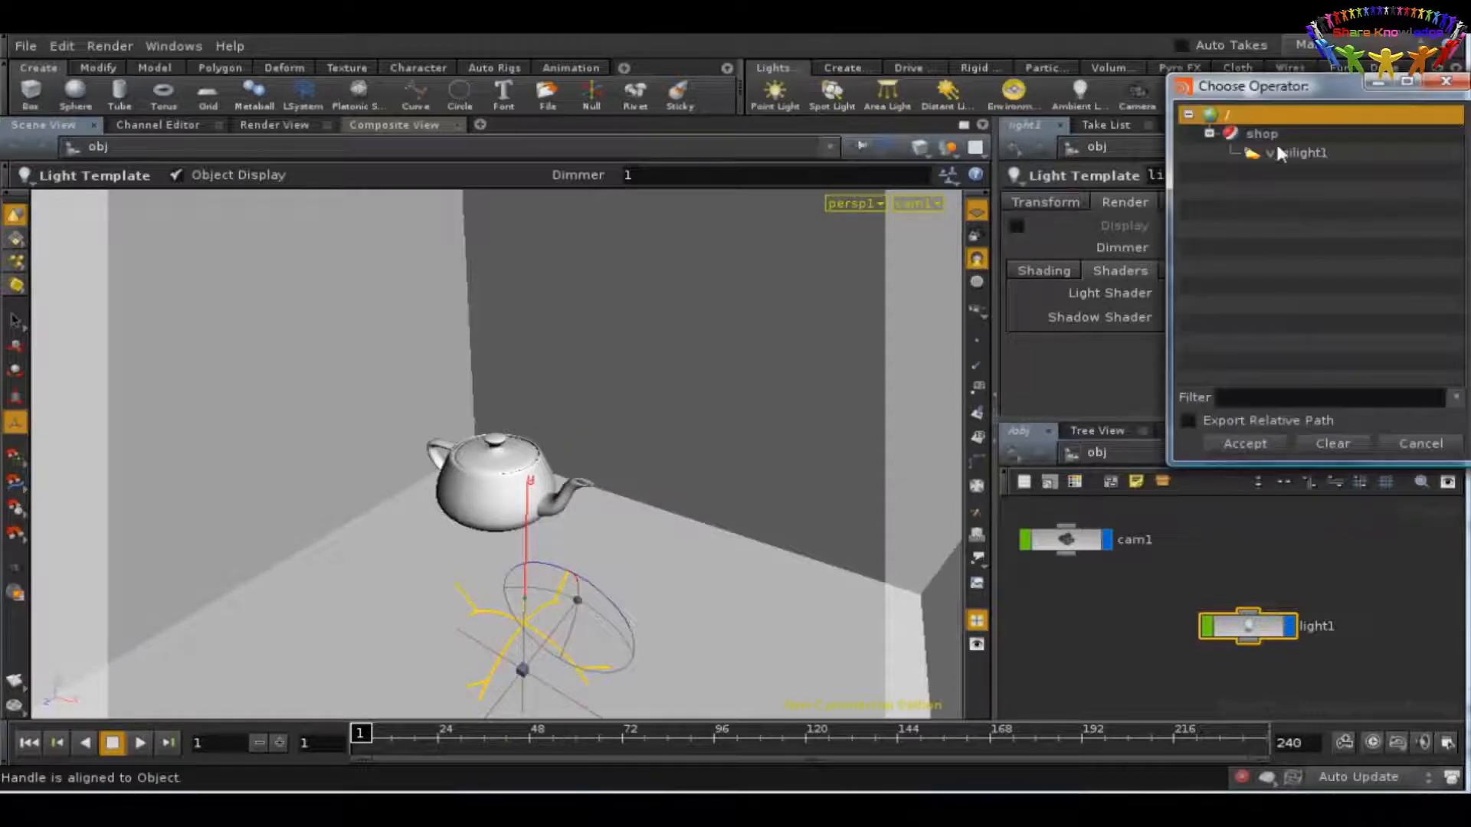
left_click(1295, 152)
left_click(1261, 442)
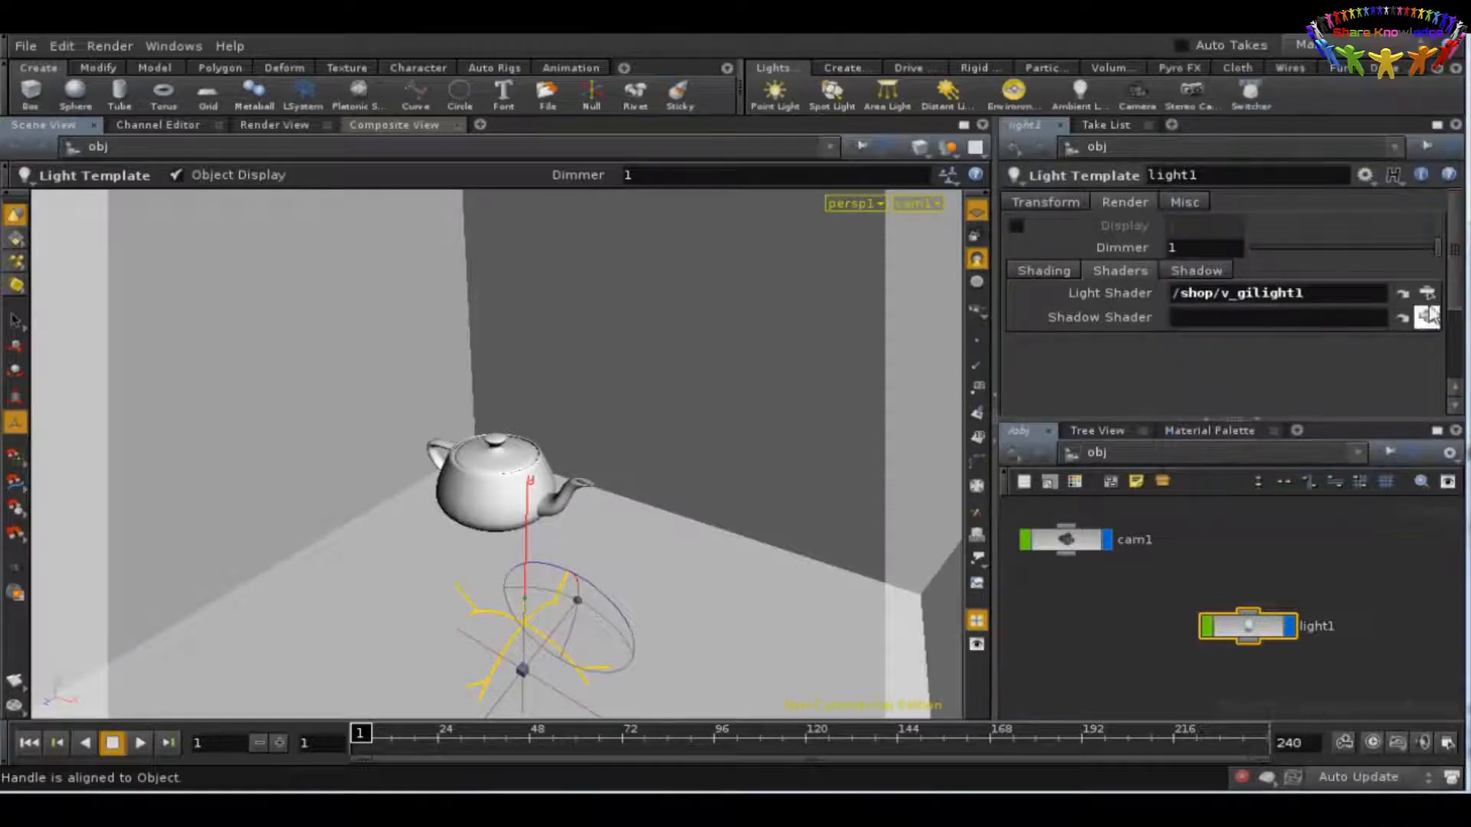
Step: Open the parameters of the assigned v_gilight1 shader and choose Ambient Occlusion as its Irradiance Style
left_click(1401, 294)
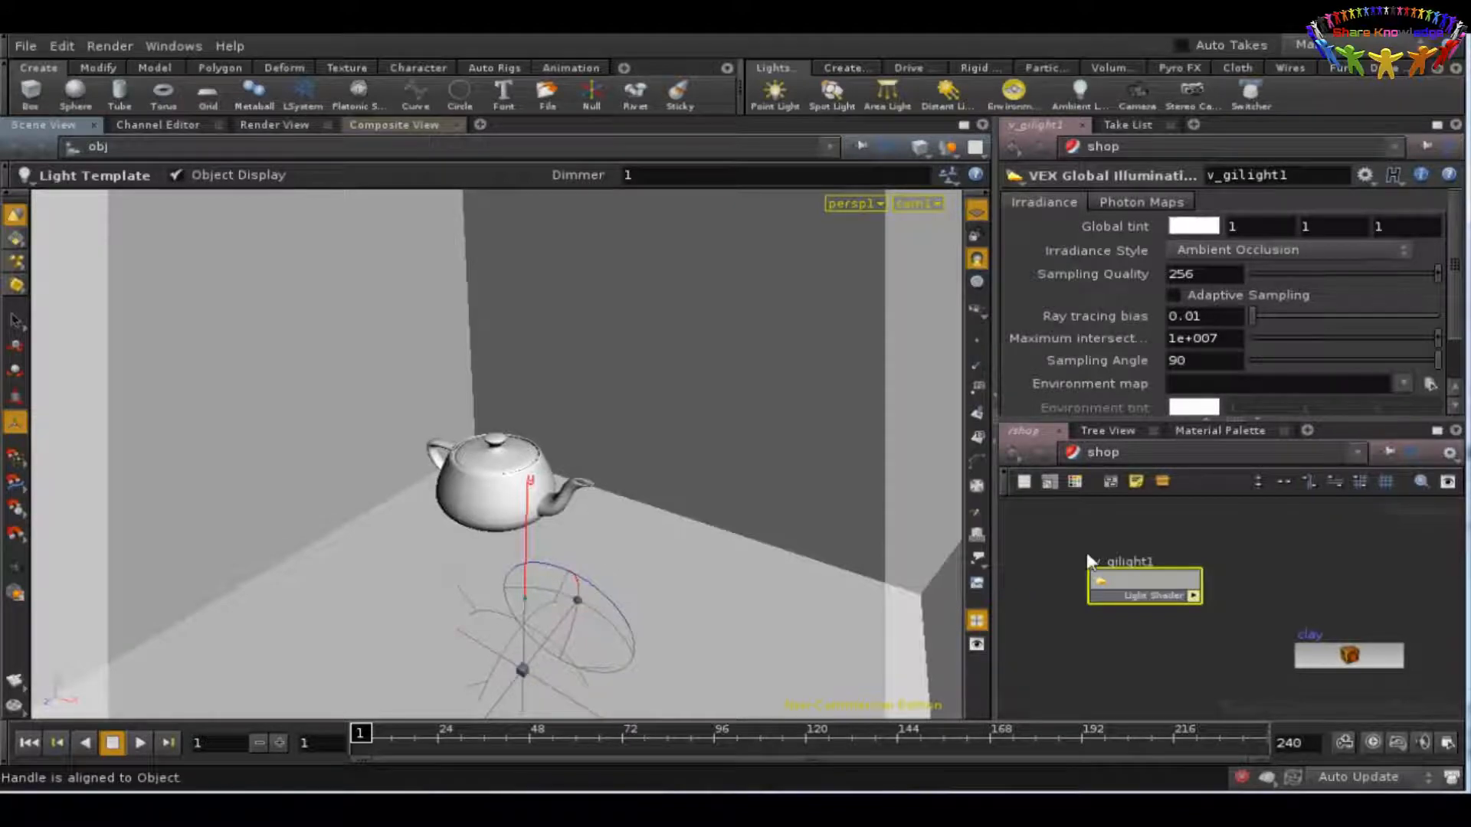
left_click(1210, 248)
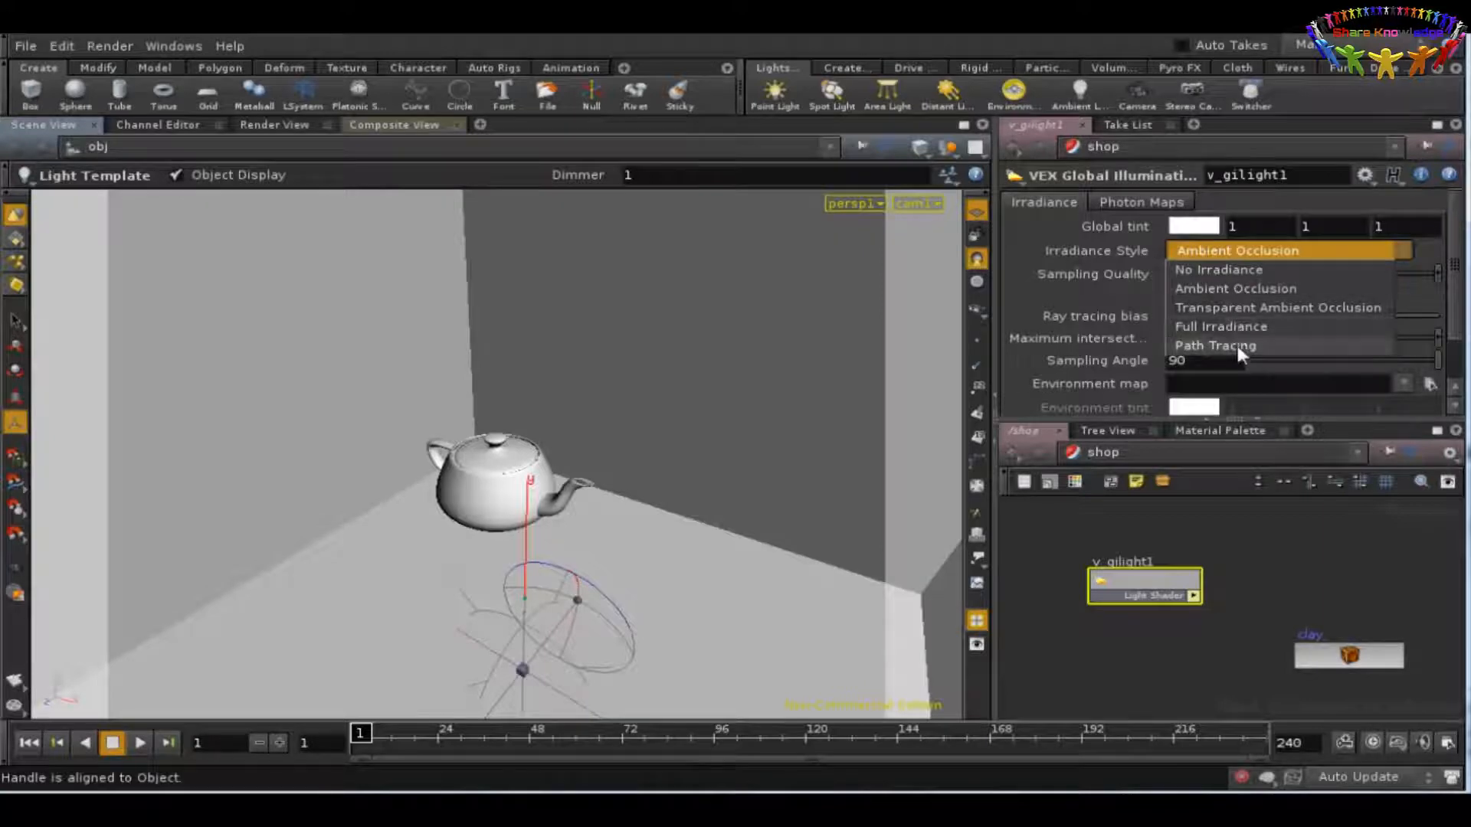
left_click(1234, 288)
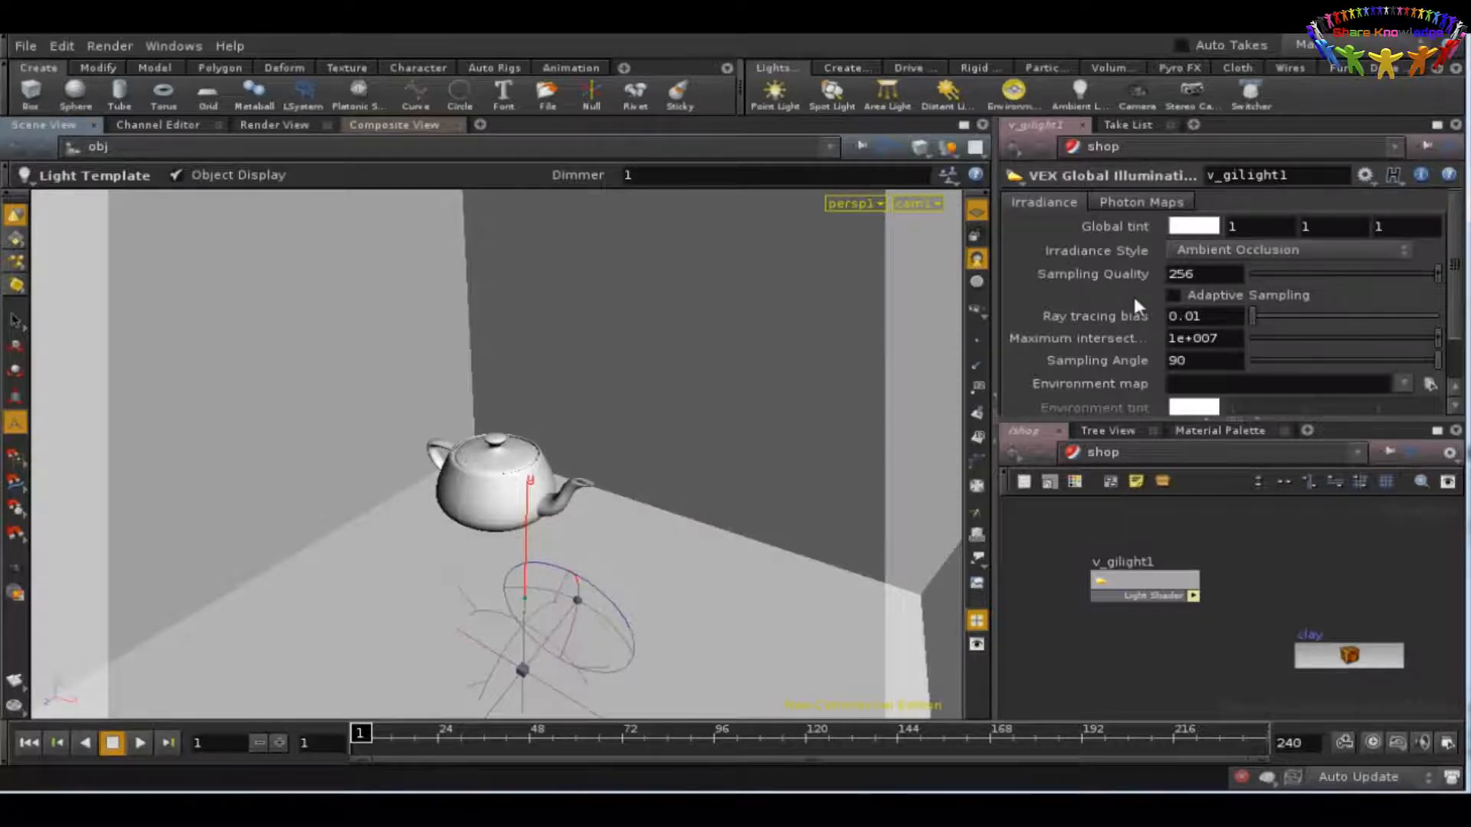
Step: Set the shader's Sampling Quality to 32 and its maximum intersection value to 2
double_click(1181, 273)
left_click(1230, 337)
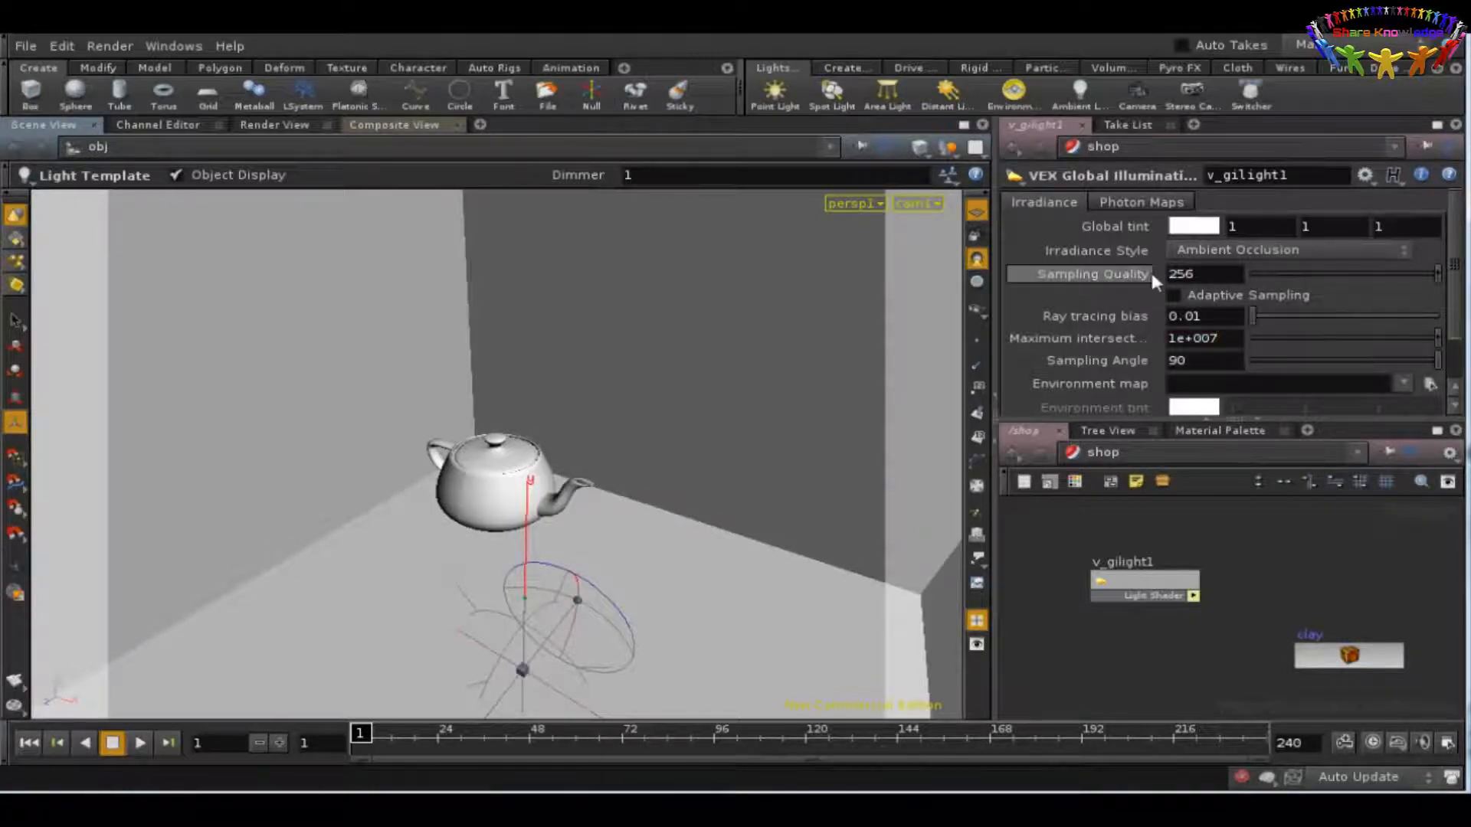
double_click(1181, 273)
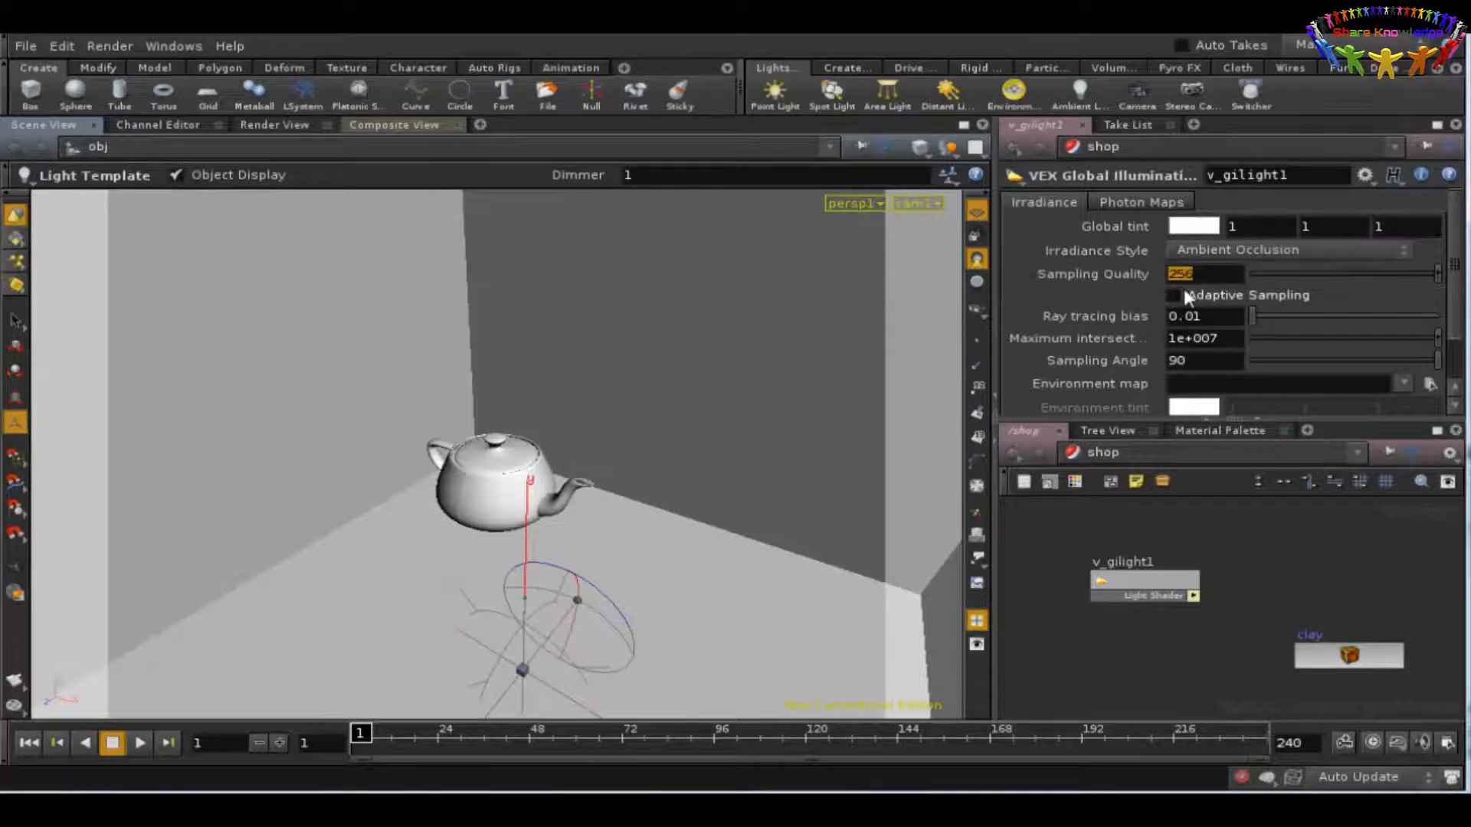
type("32")
left_click(1231, 339)
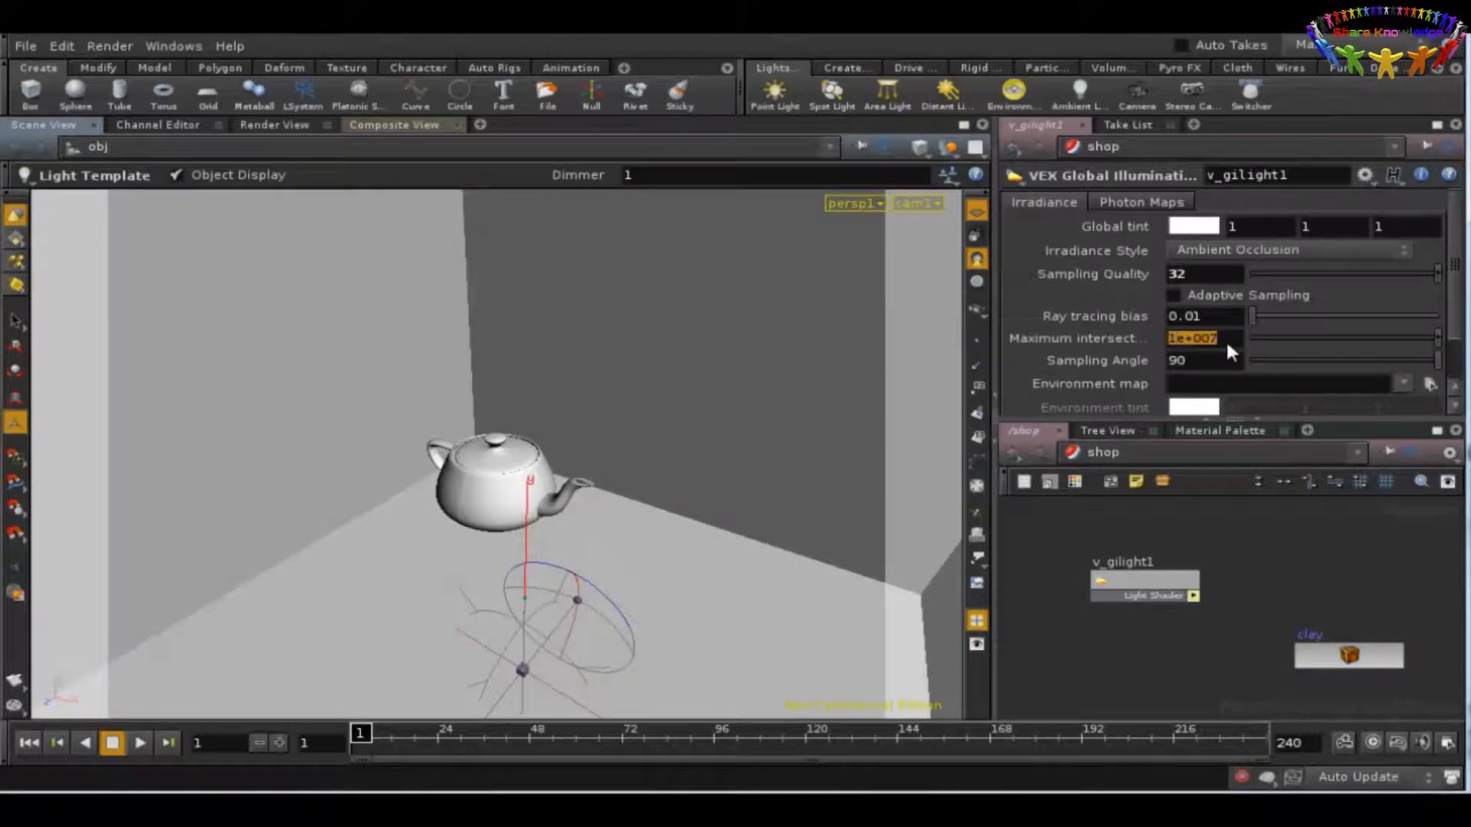
type("2")
left_click(1192, 363)
Step: Render the ambient occlusion lighting with mantra1, check the image, and close the render window
left_click(112, 44)
mouse_move(130, 120)
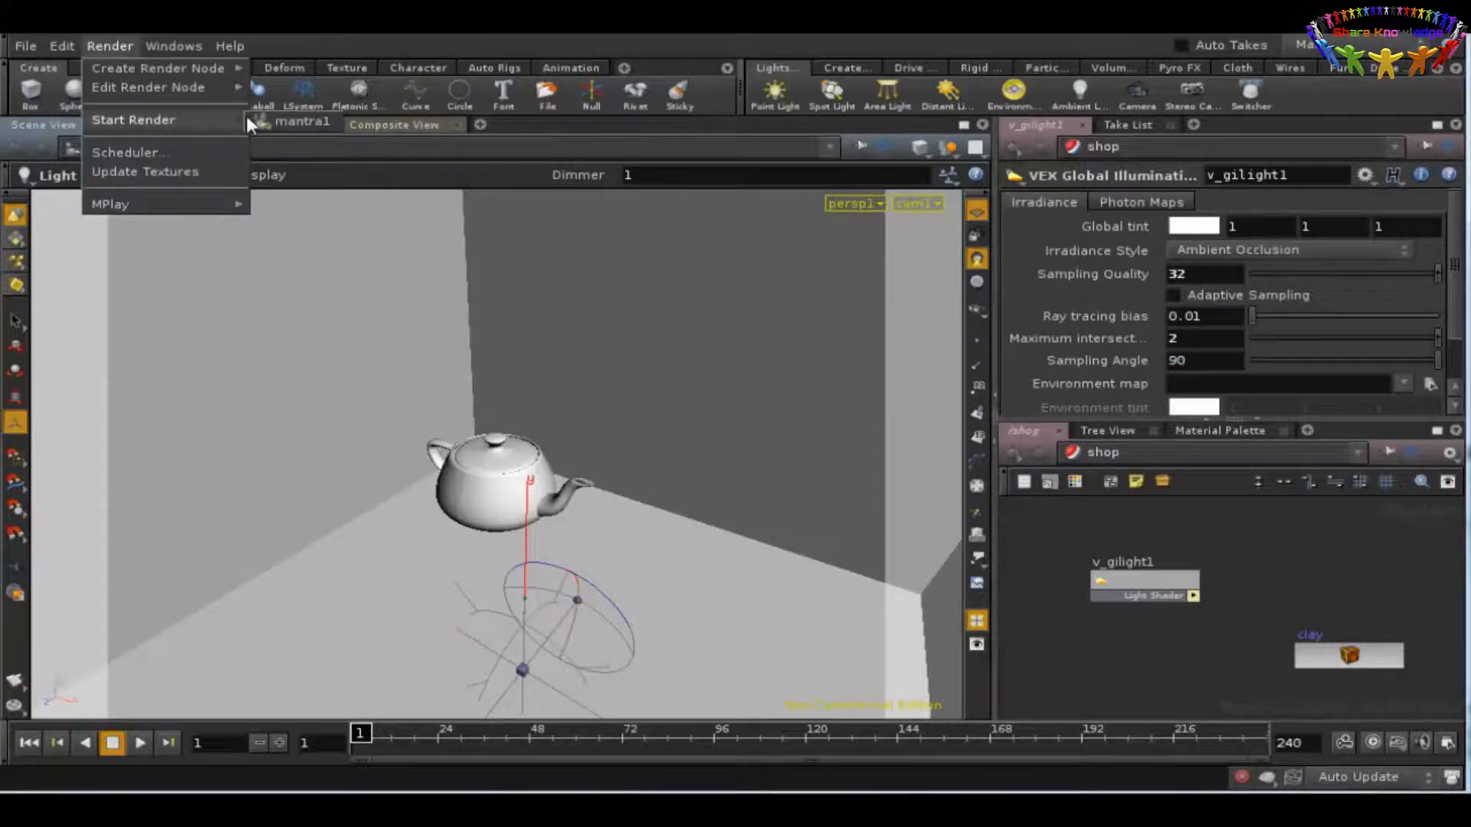
left_click(269, 121)
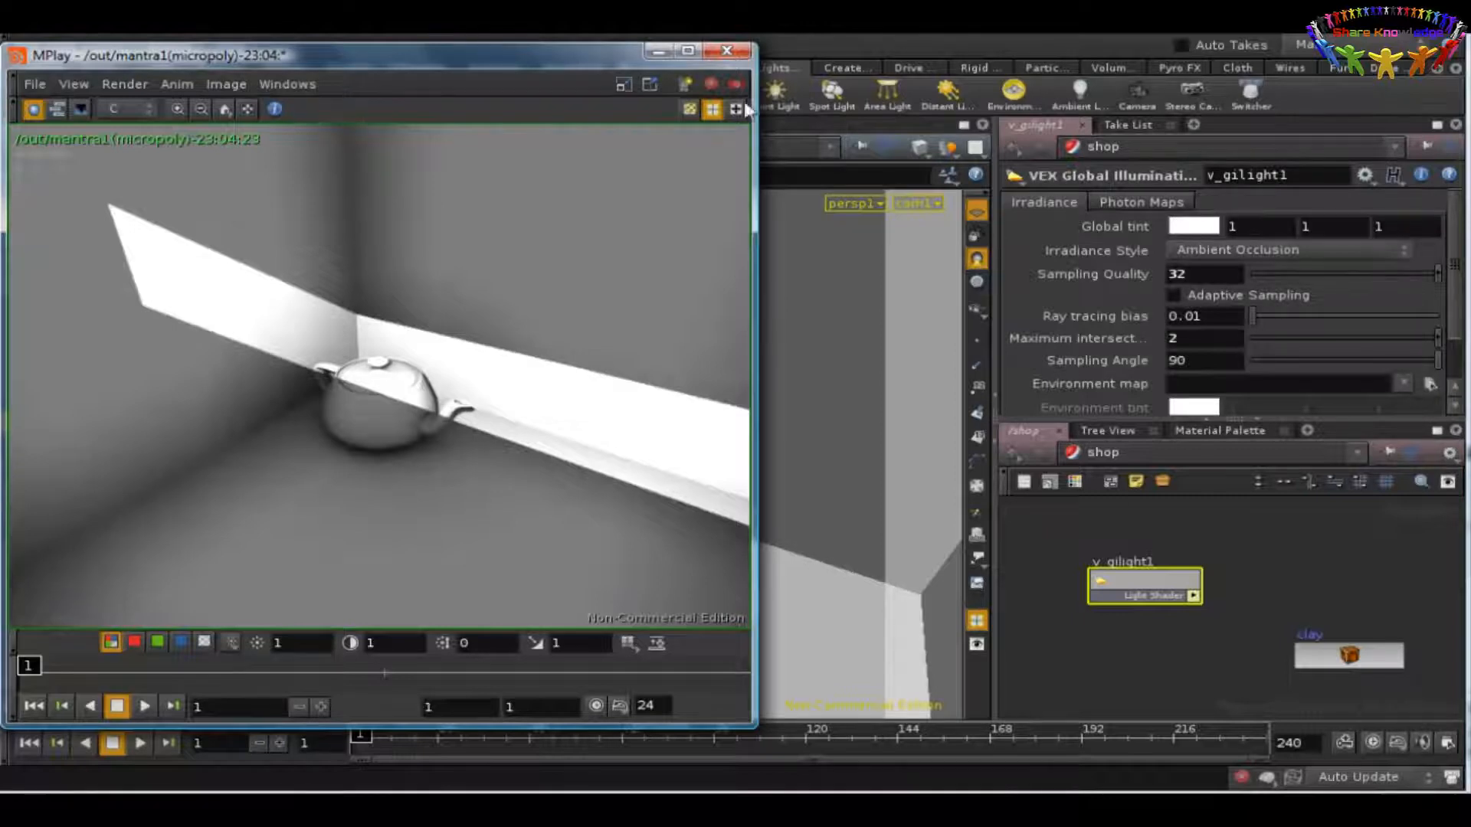
left_click(726, 51)
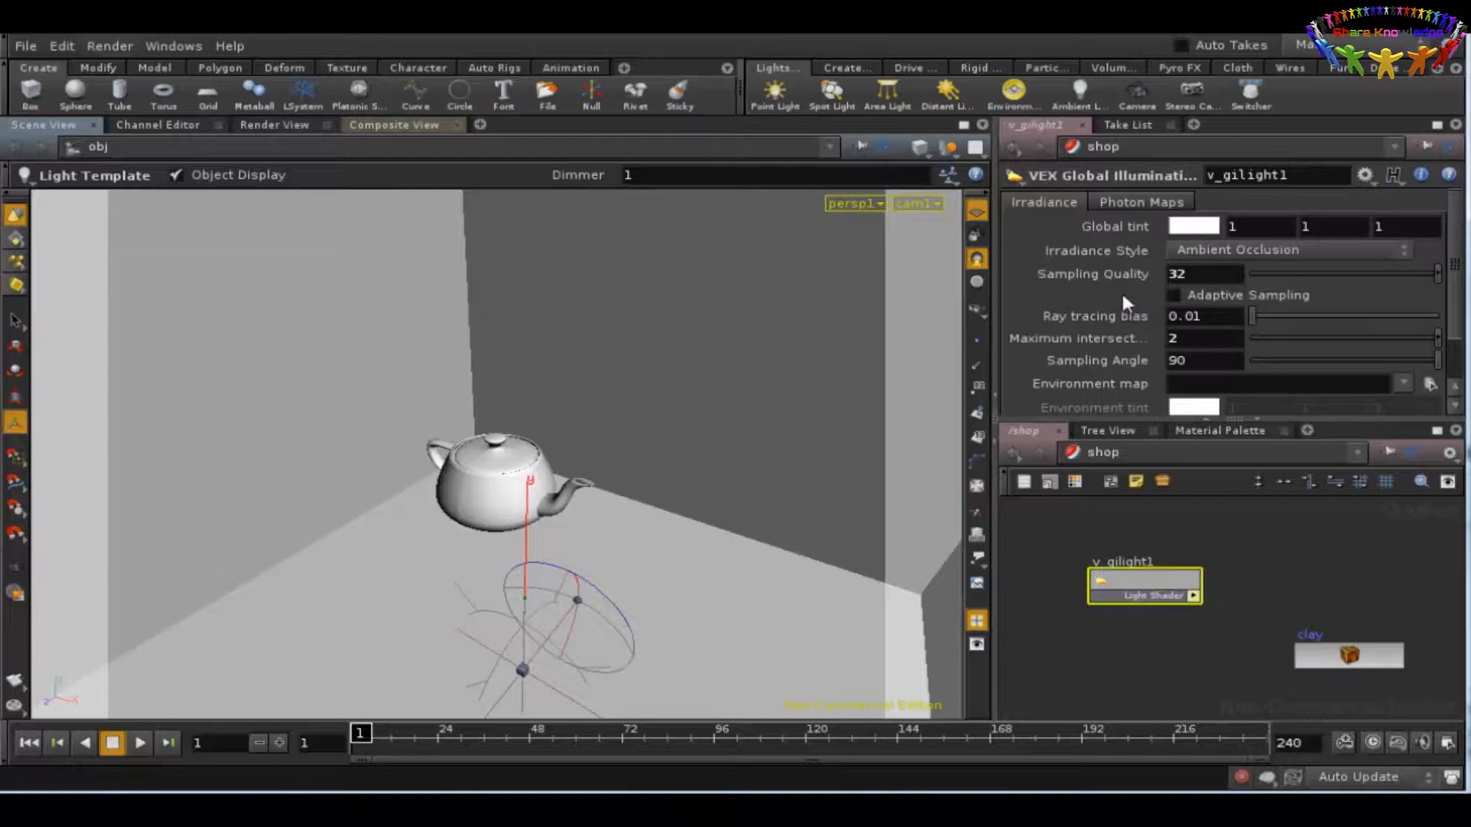
Step: Enable Adaptive Sampling on the v_gilight1 shader
left_click(1175, 296)
Step: Switch to the out network and enable the irradiance cache in the Irradiance properties of mantra1
left_click(1188, 452)
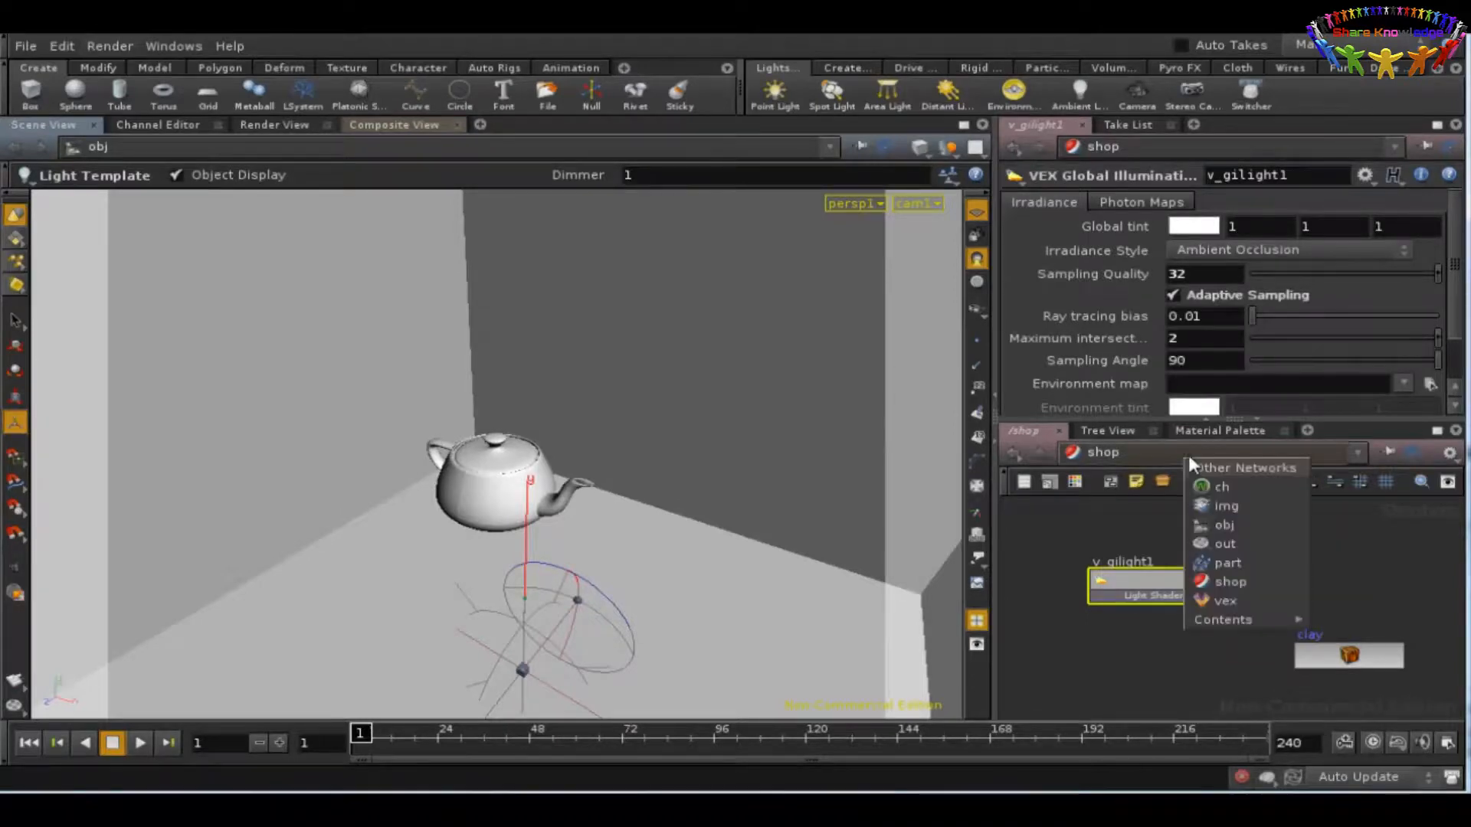
left_click(1226, 544)
left_click_drag(1224, 567, 1237, 586)
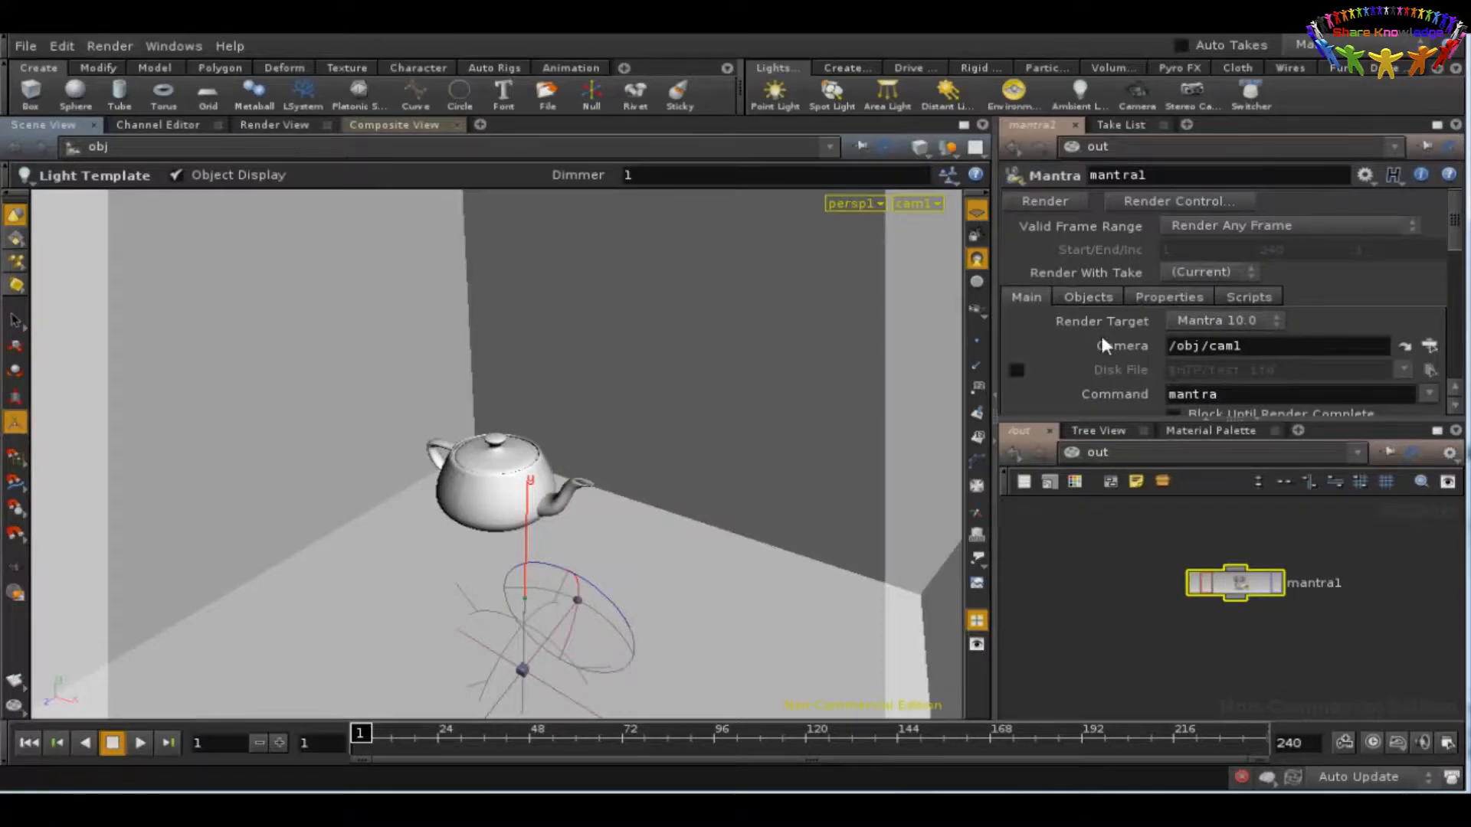
left_click(1145, 296)
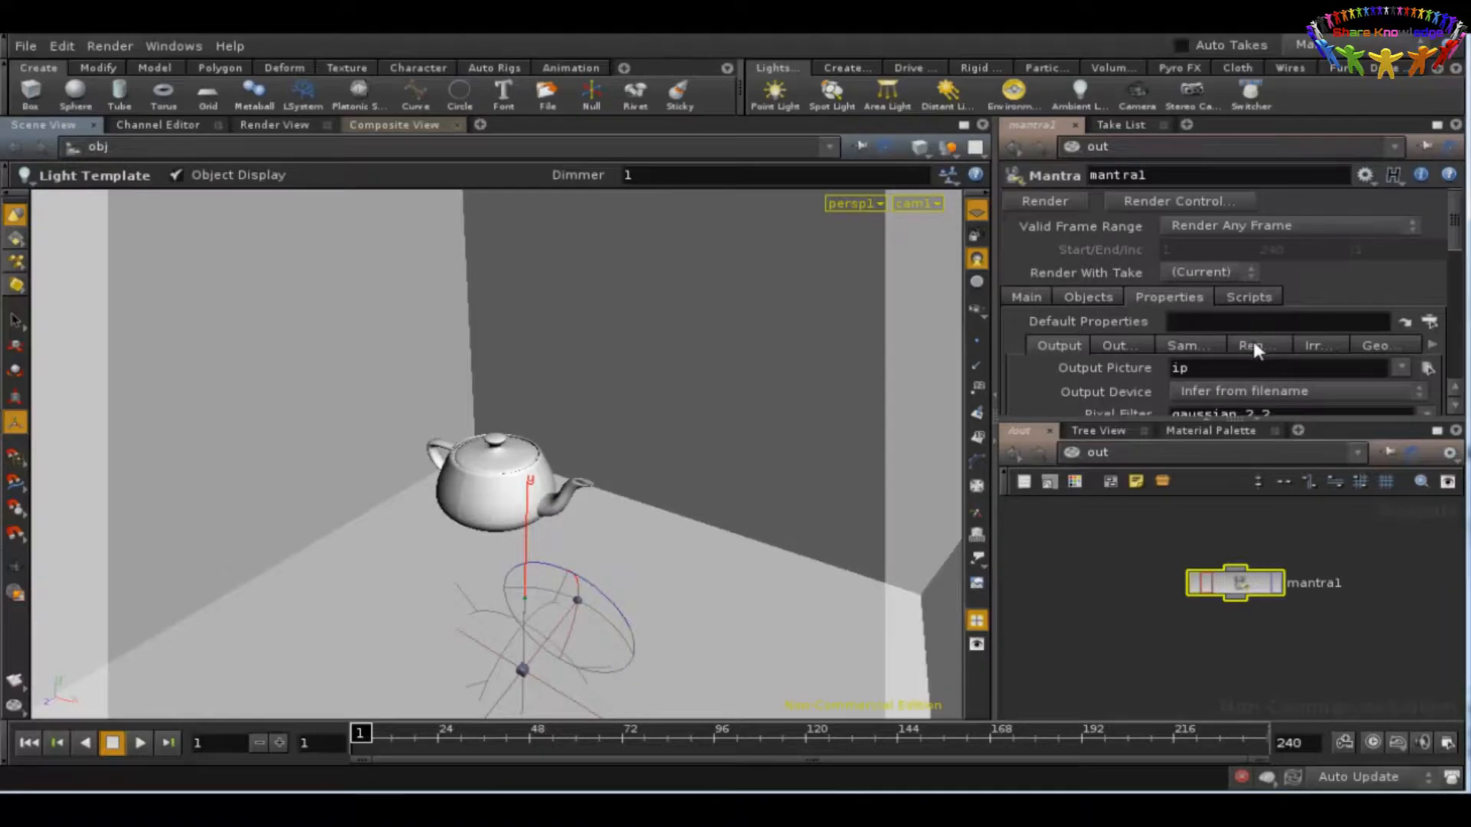
left_click(1319, 346)
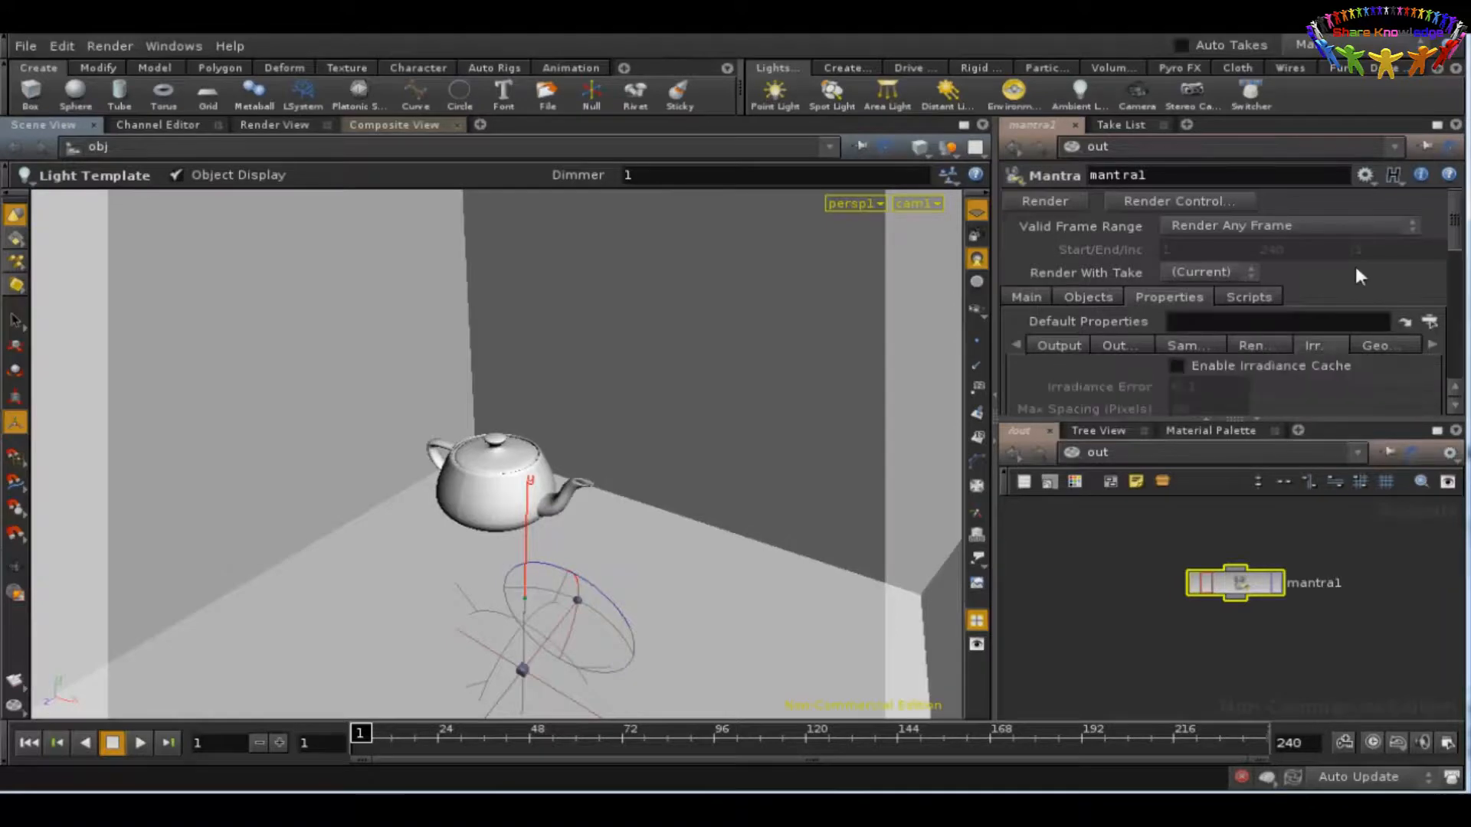
left_click(1437, 125)
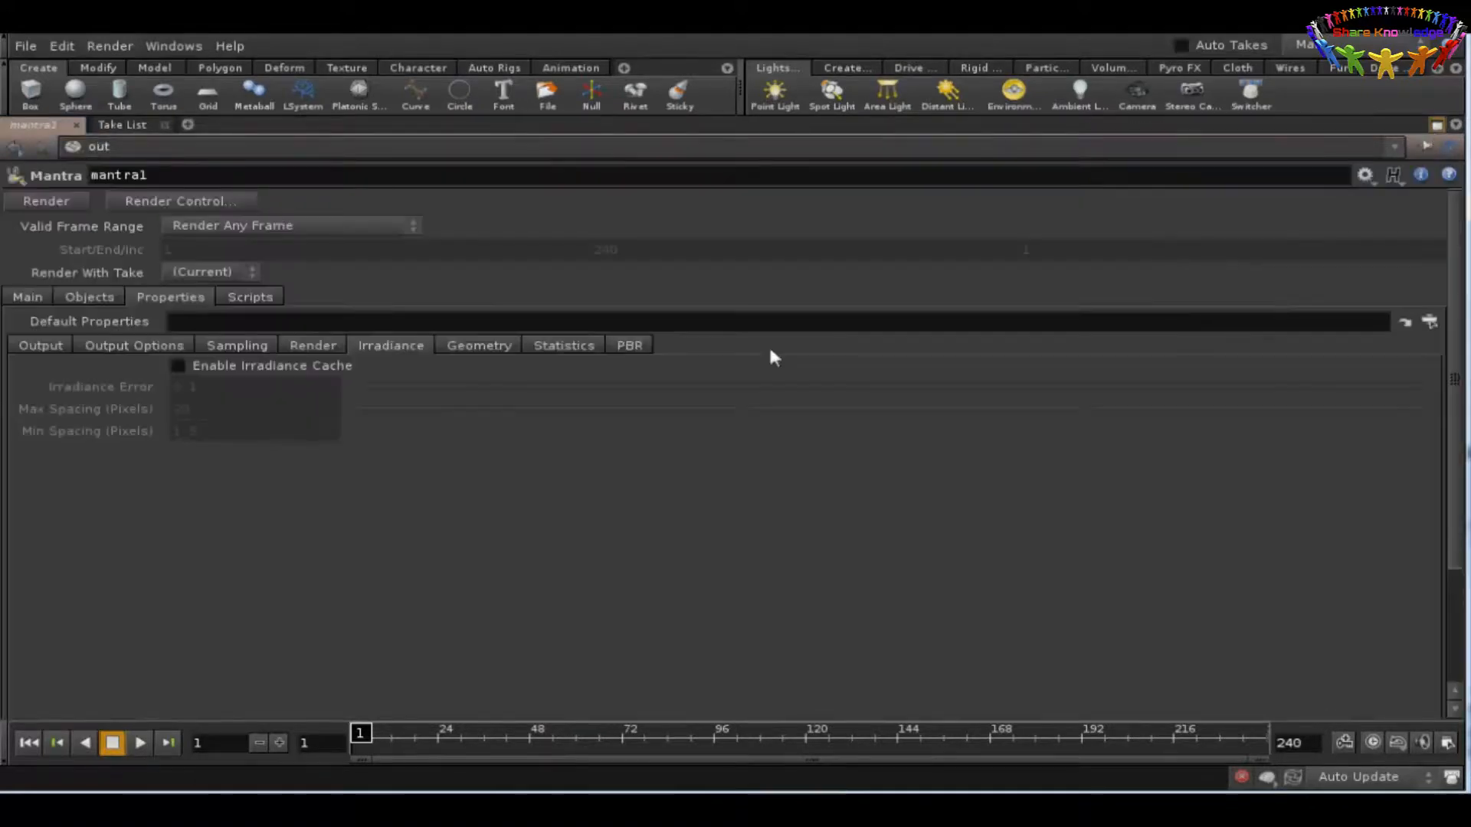
left_click(181, 365)
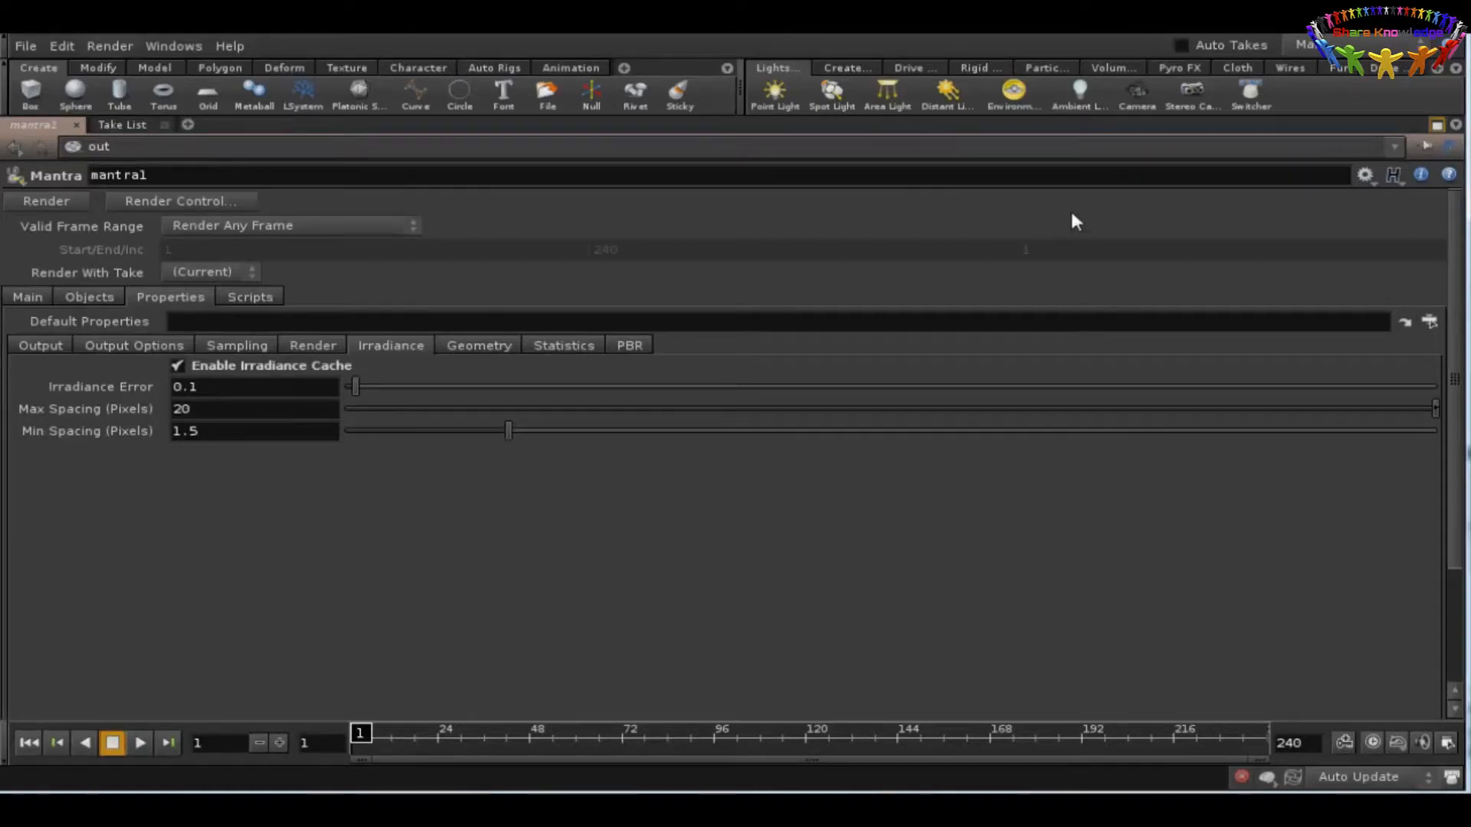
left_click(1437, 124)
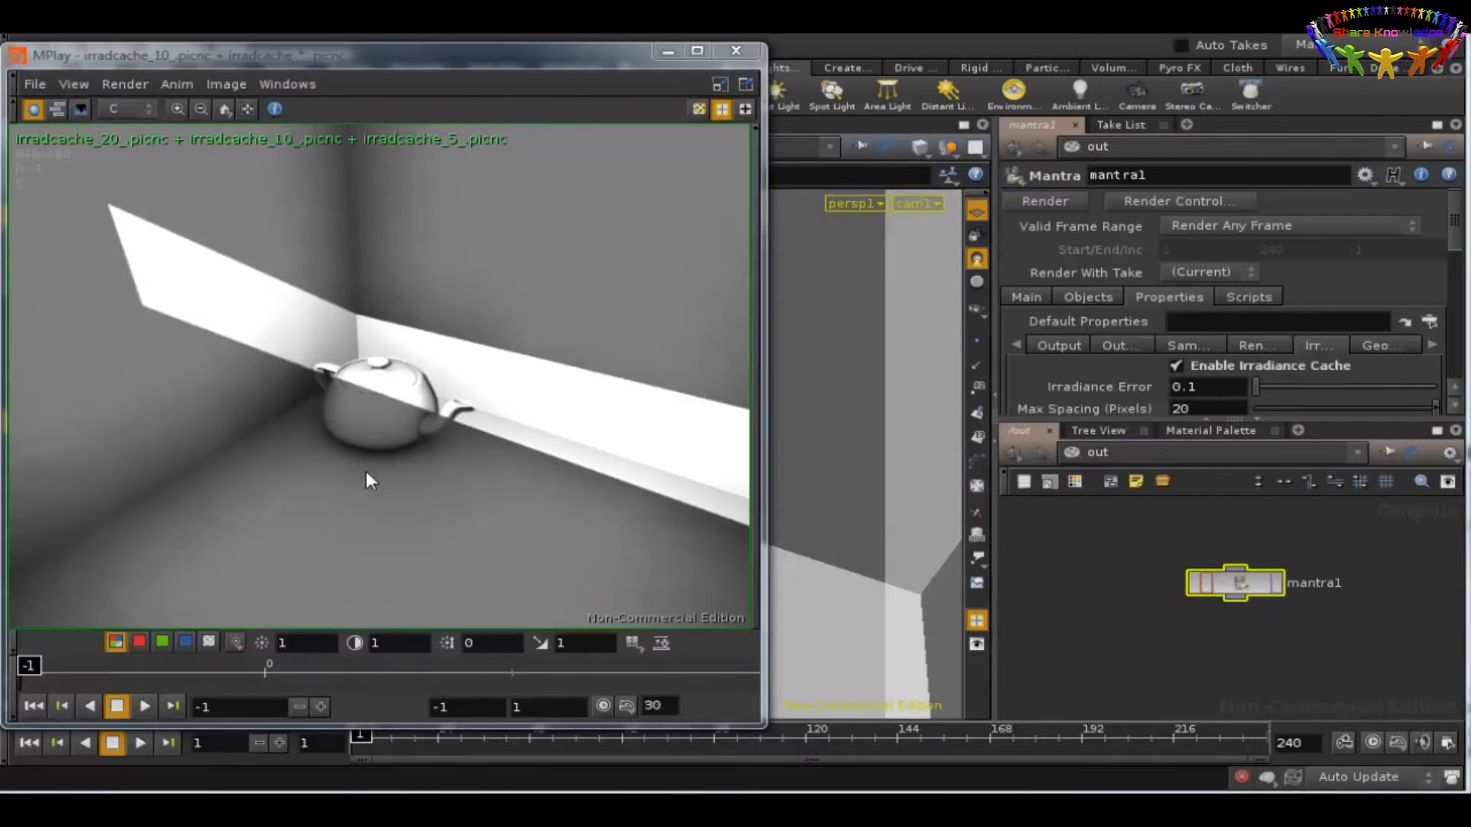
Step: Examine frame -1 of the irradcache render sequence in MPlay up close, around the teapot and along the wall-floor corner
right_click_drag(366, 471, 354, 222)
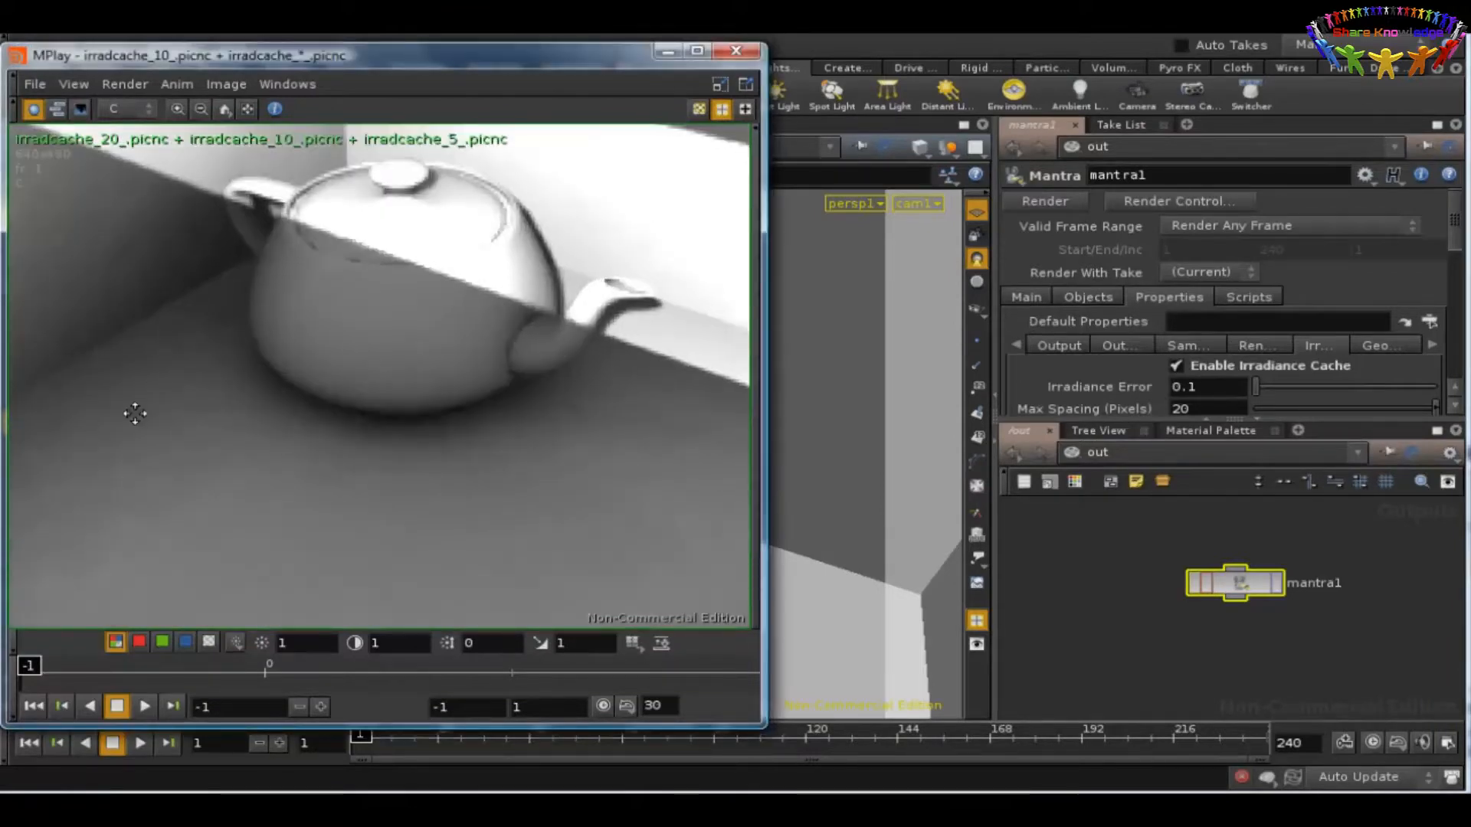
middle_click_drag(135, 414, 529, 434)
right_click_drag(529, 433, 452, 354)
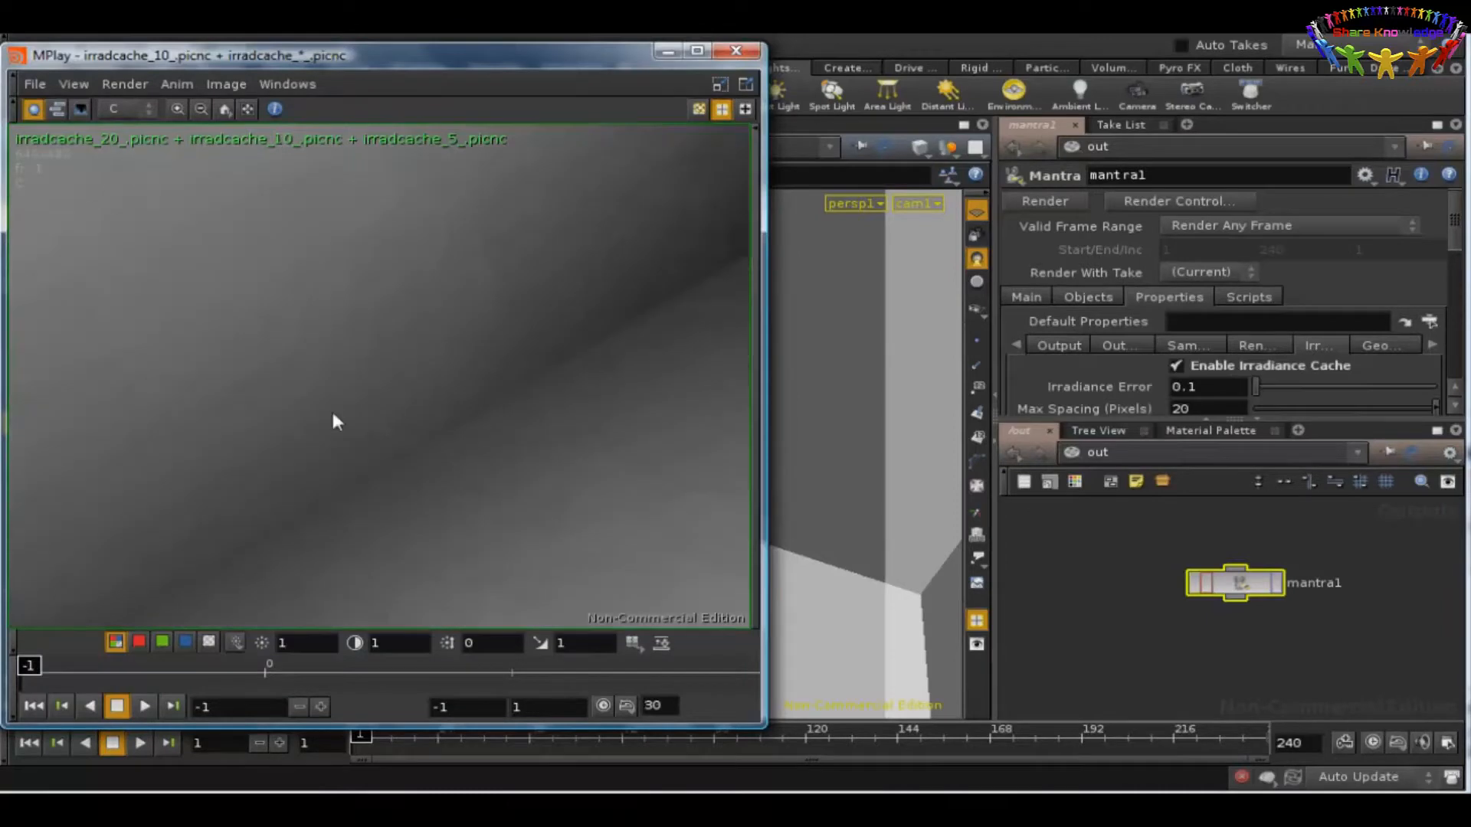
middle_click_drag(333, 414, 699, 200)
middle_click_drag(430, 385, 622, 362)
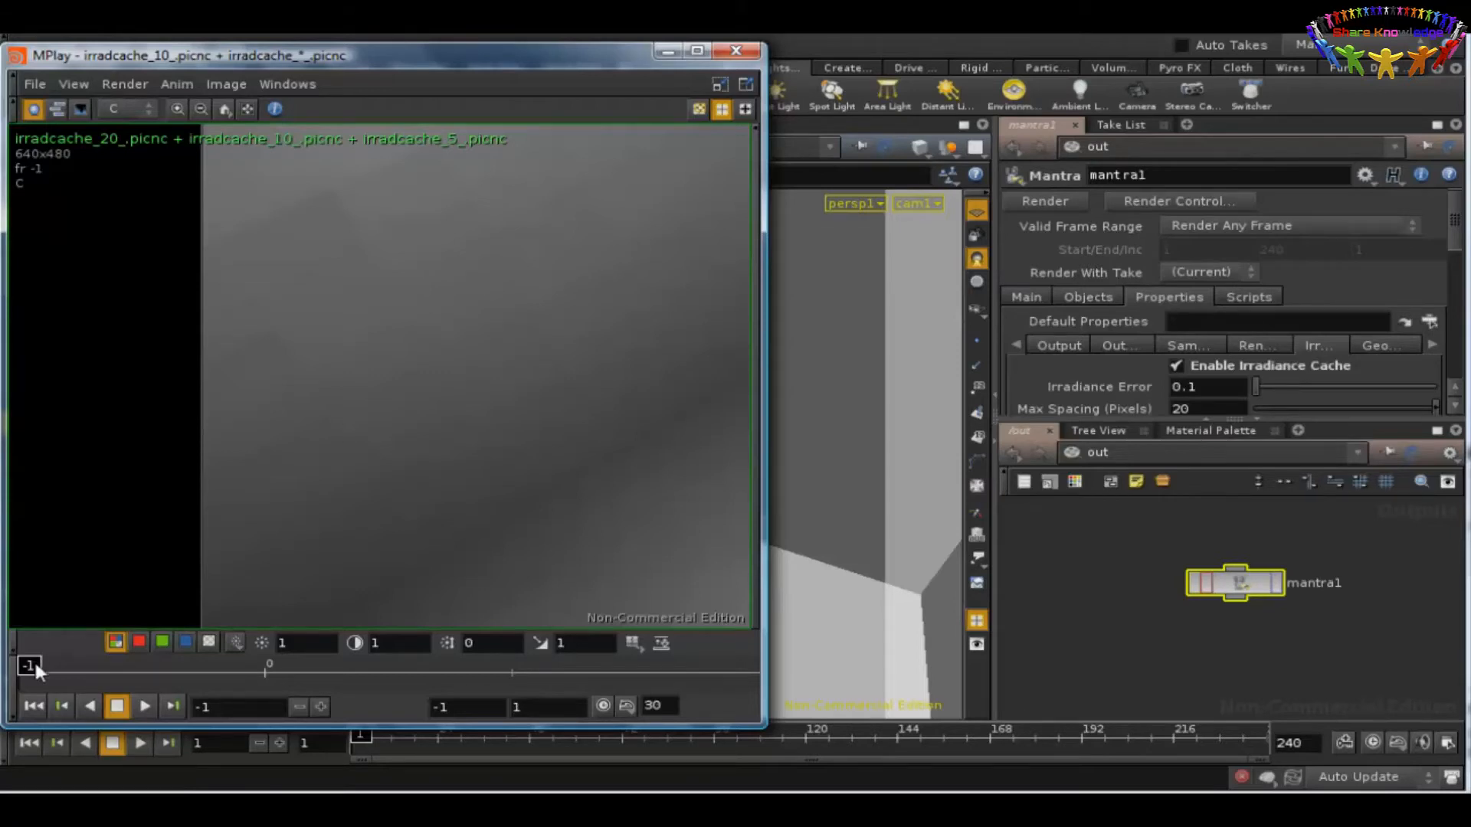
Step: Go to frame 0 of the irradcache sequence and inspect the shading along the wall, floor and teapot
left_click_drag(34, 659, 269, 660)
right_click_drag(544, 270, 545, 388)
middle_click_drag(594, 343, 345, 322)
right_click_drag(421, 361, 407, 472)
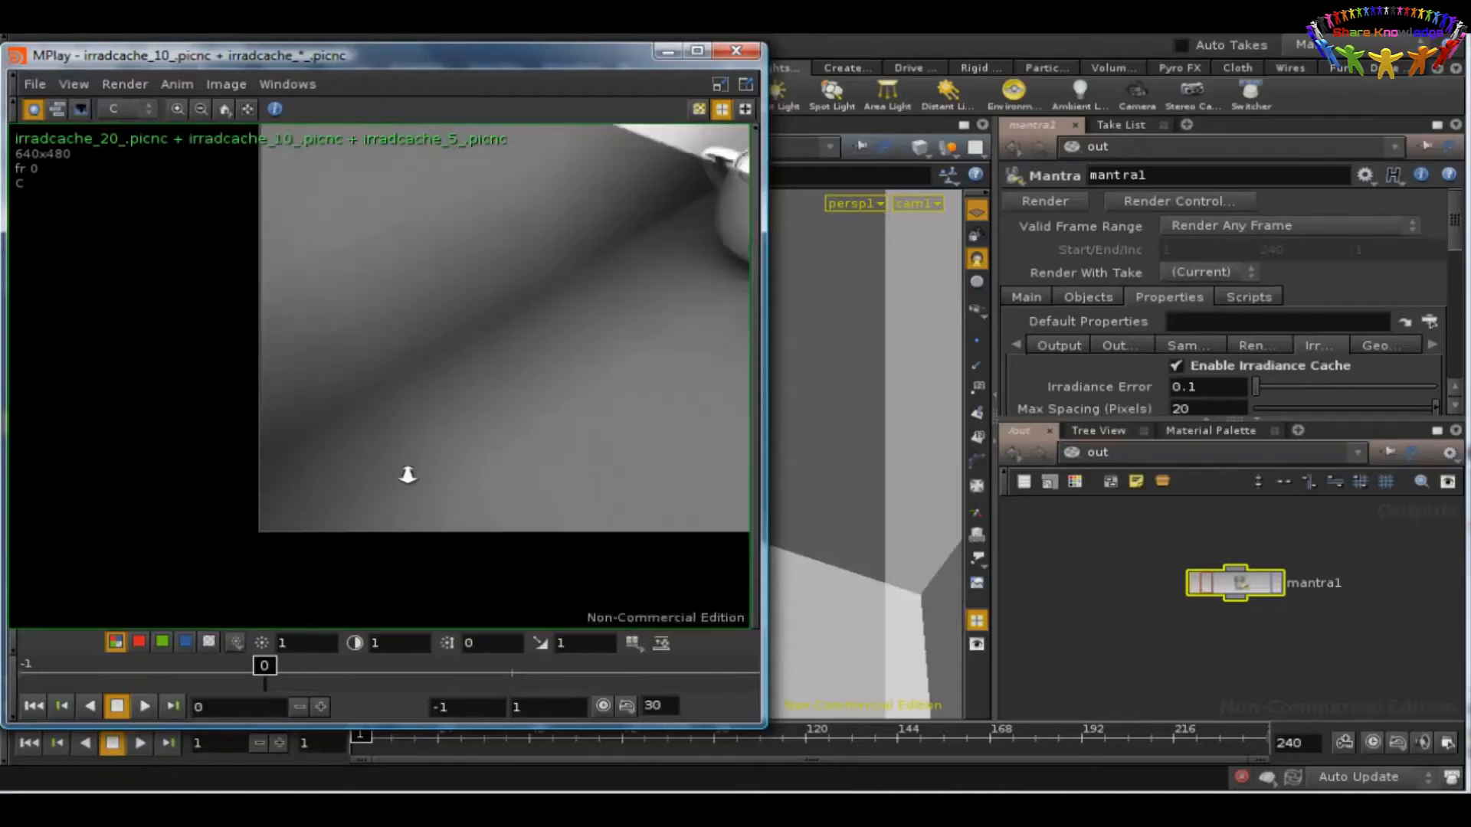
middle_click_drag(585, 274, 364, 380)
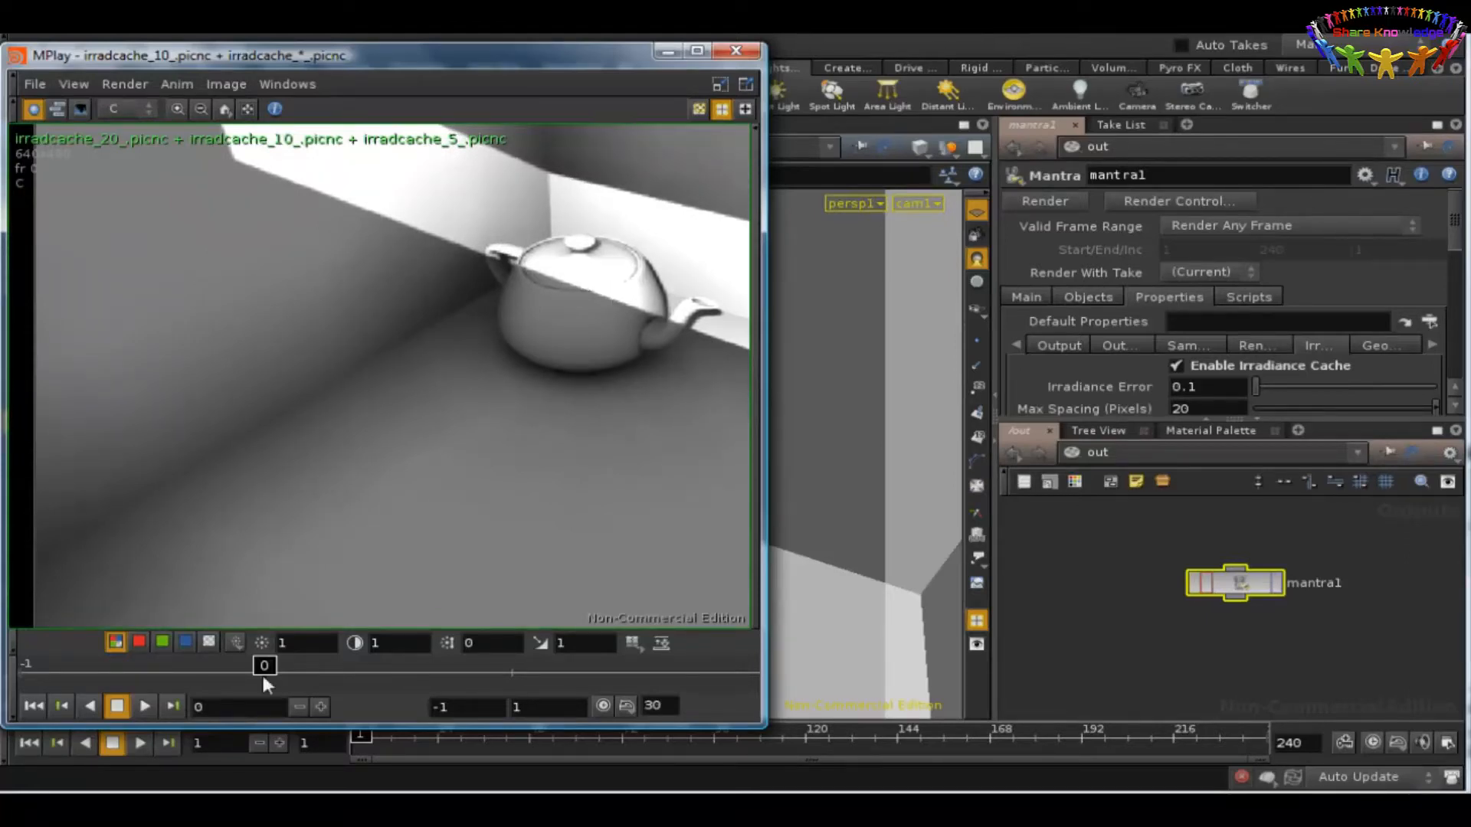
Step: Go to frame 1 of the irradcache sequence and inspect the corner shadows and teapot for comparison
left_click_drag(265, 663, 511, 664)
right_click_drag(384, 476, 383, 372)
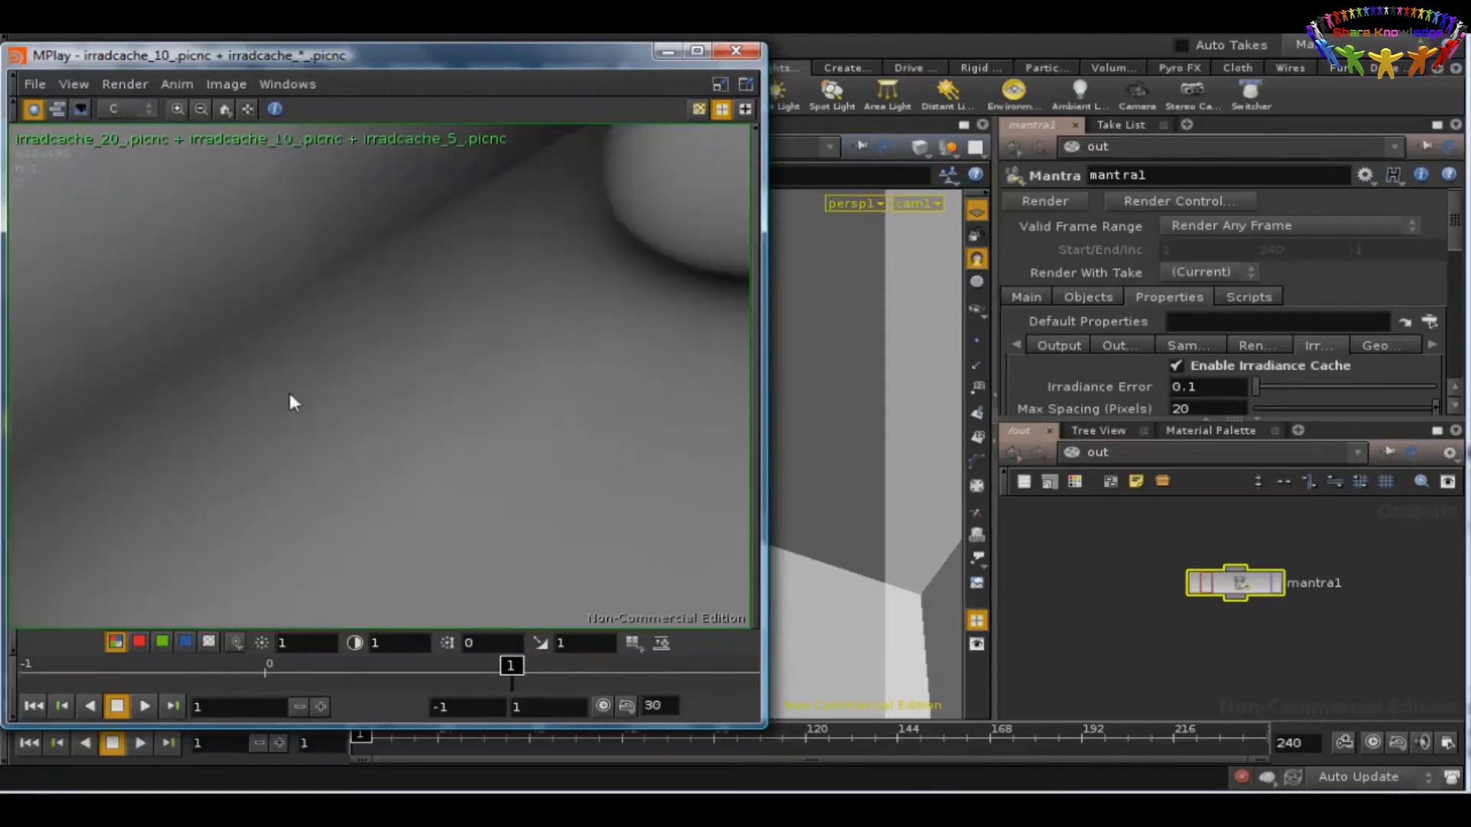
middle_click_drag(258, 408, 234, 529)
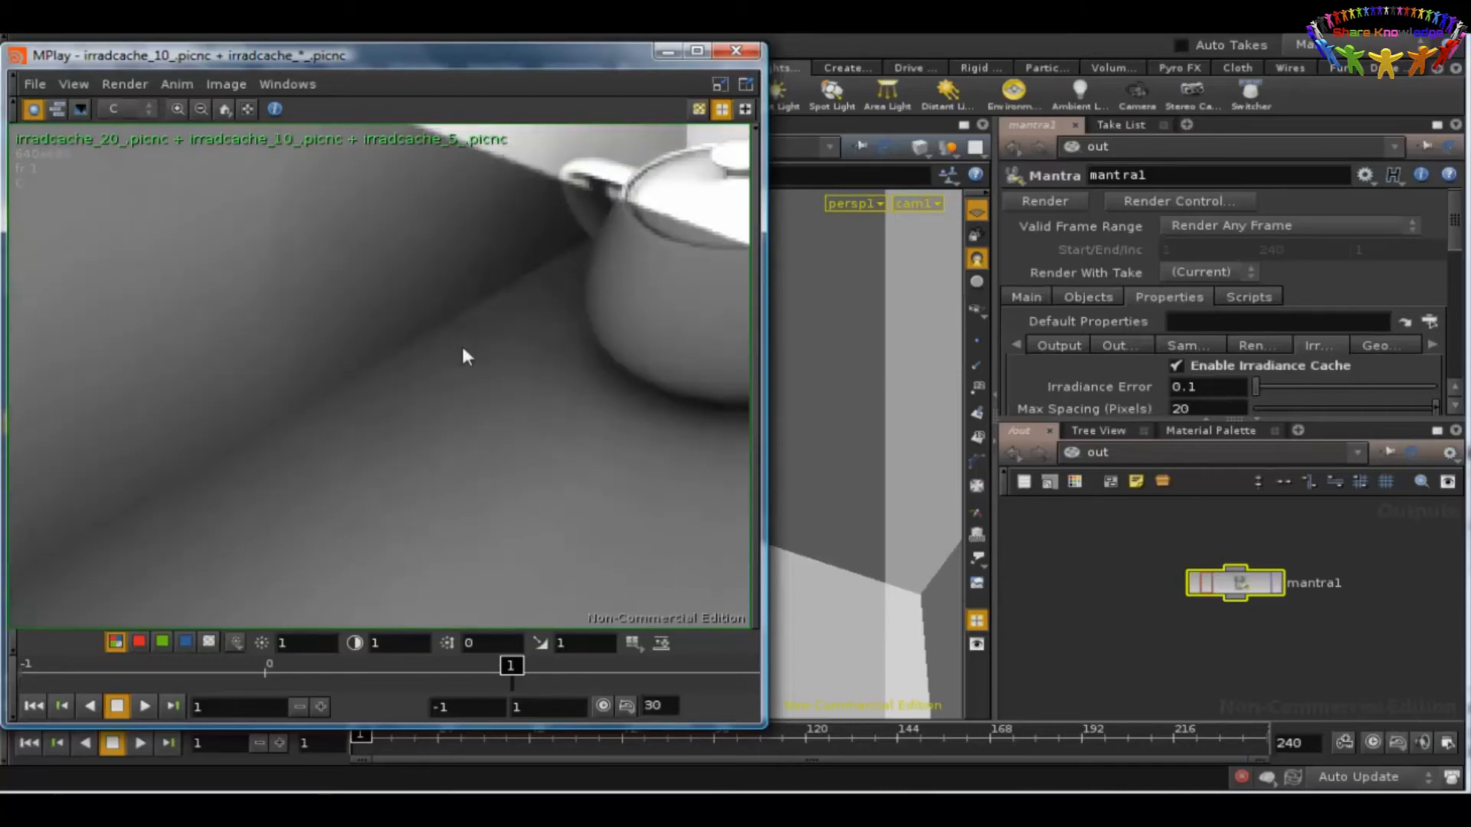
middle_click_drag(462, 348, 183, 373)
middle_click_drag(458, 473, 508, 474)
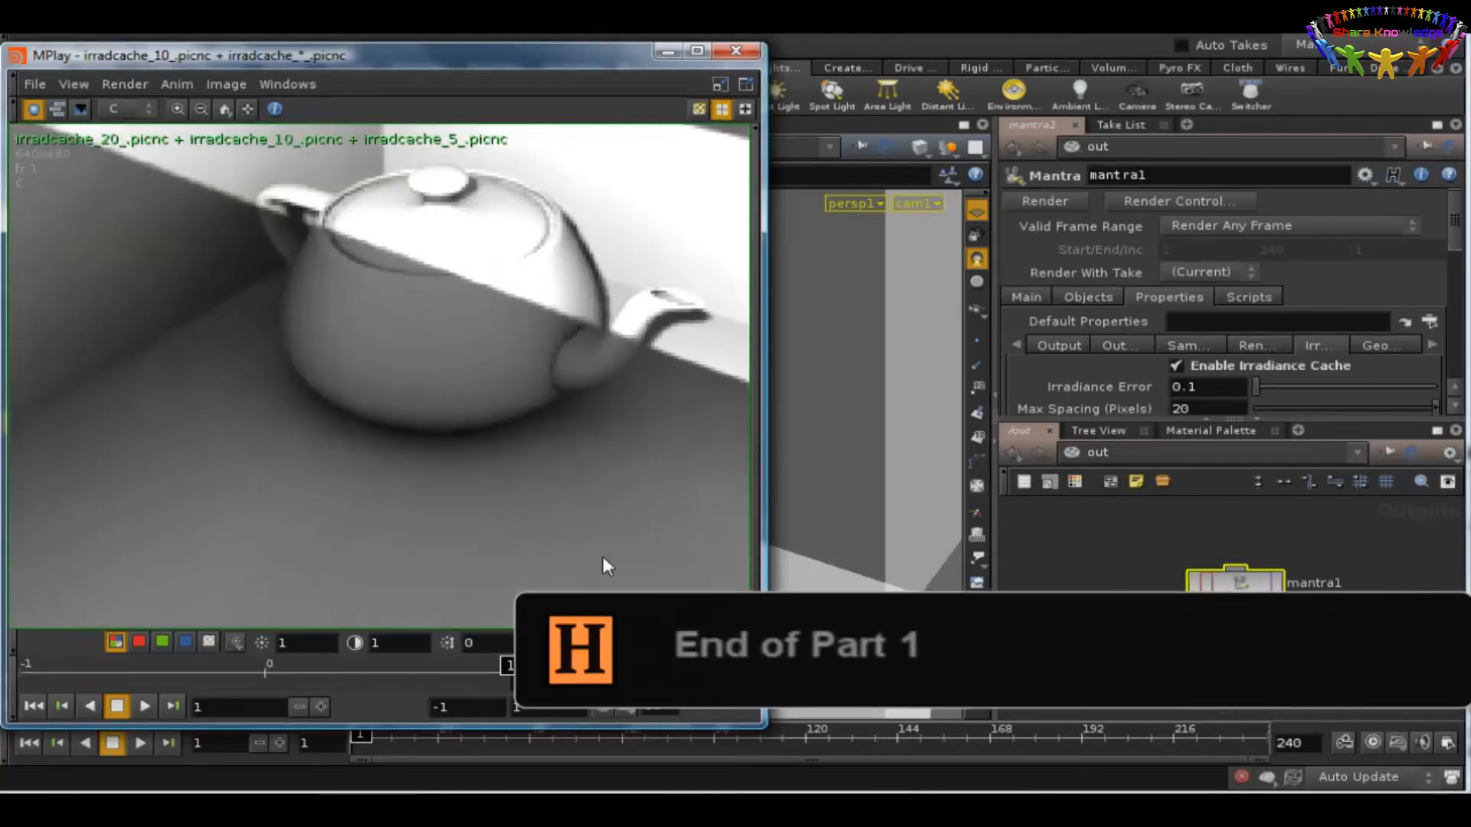